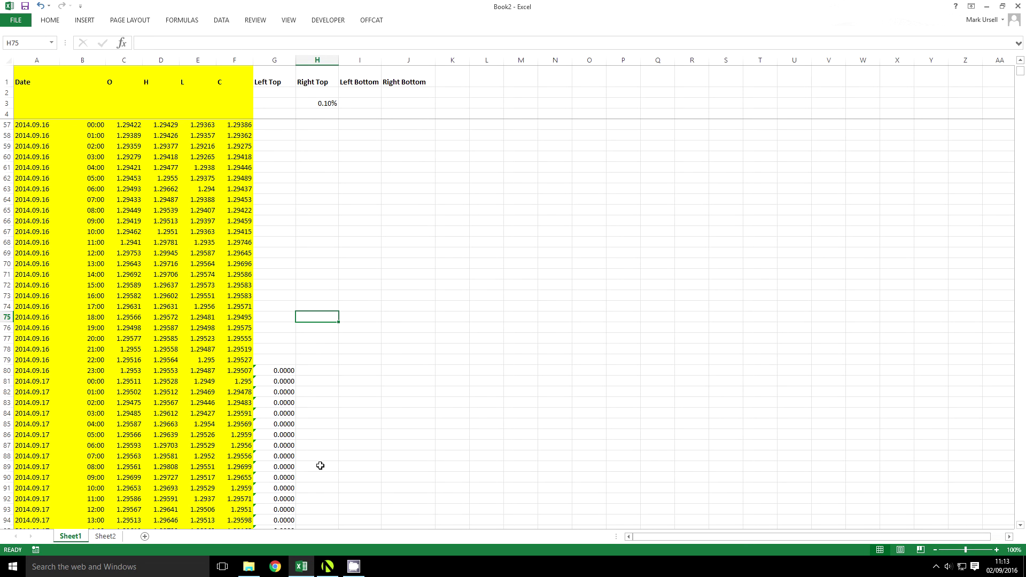
left_click(329, 567)
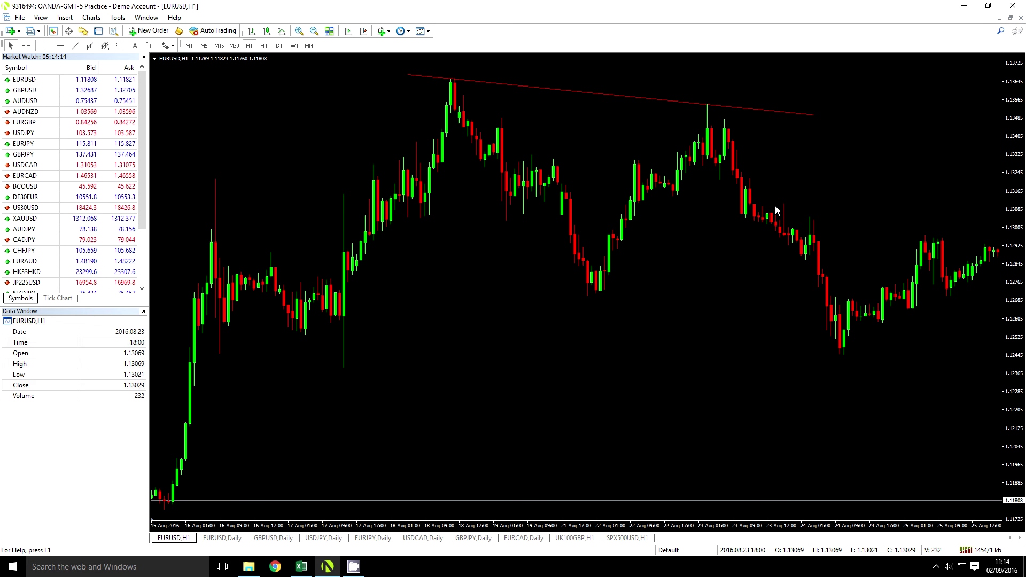
scroll(798, 275, "down", 1)
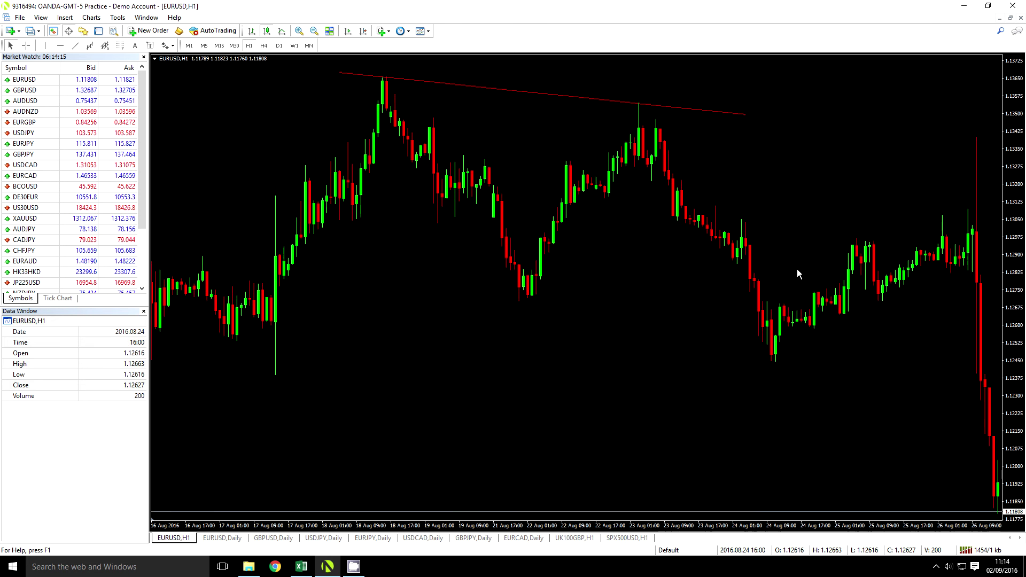
scroll(797, 274, "up", 1)
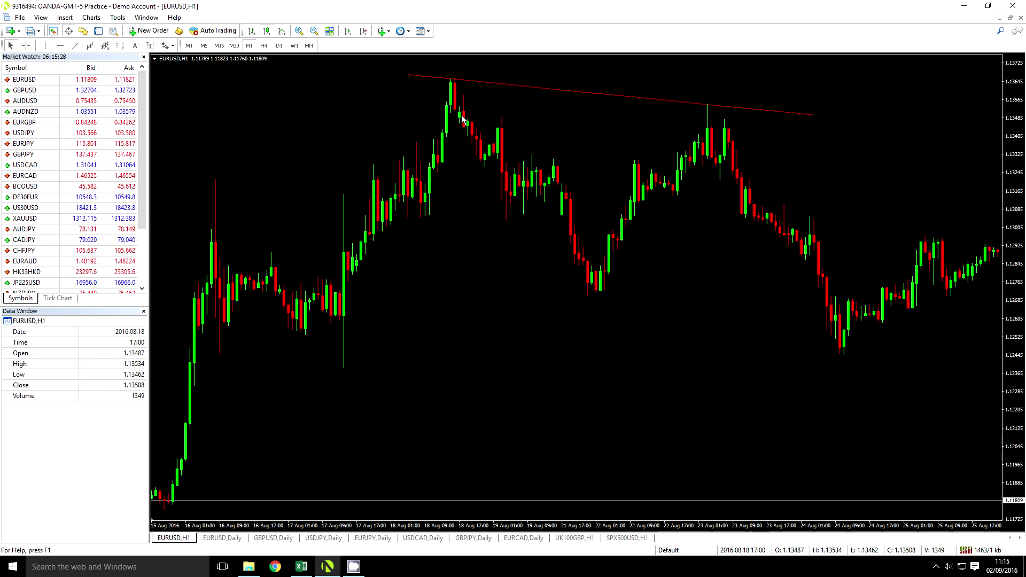
middle_click(451, 86)
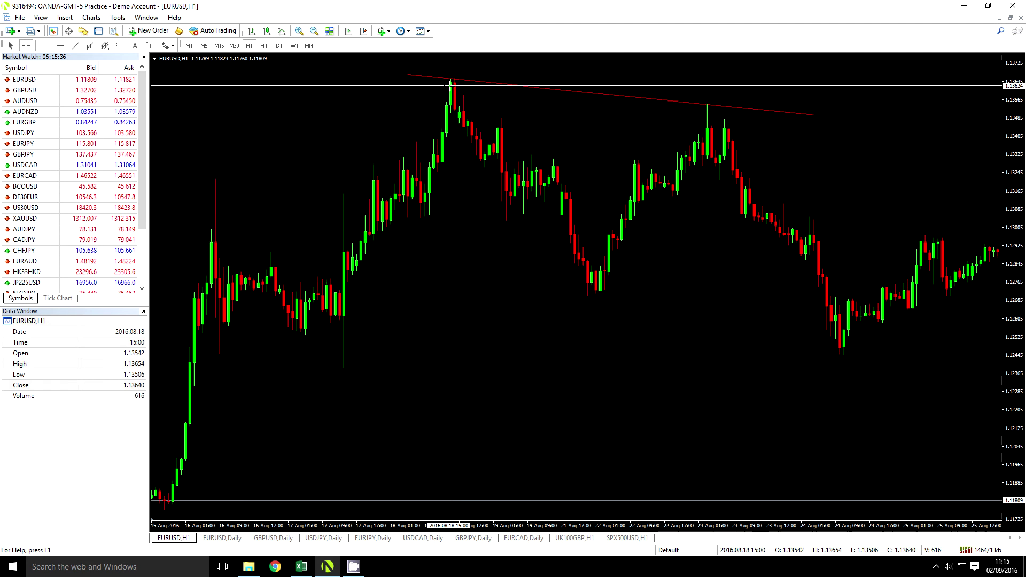
mouse_move(452, 86)
left_mouse_down()
mouse_move(274, 343)
mouse_move(155, 487)
left_mouse_up()
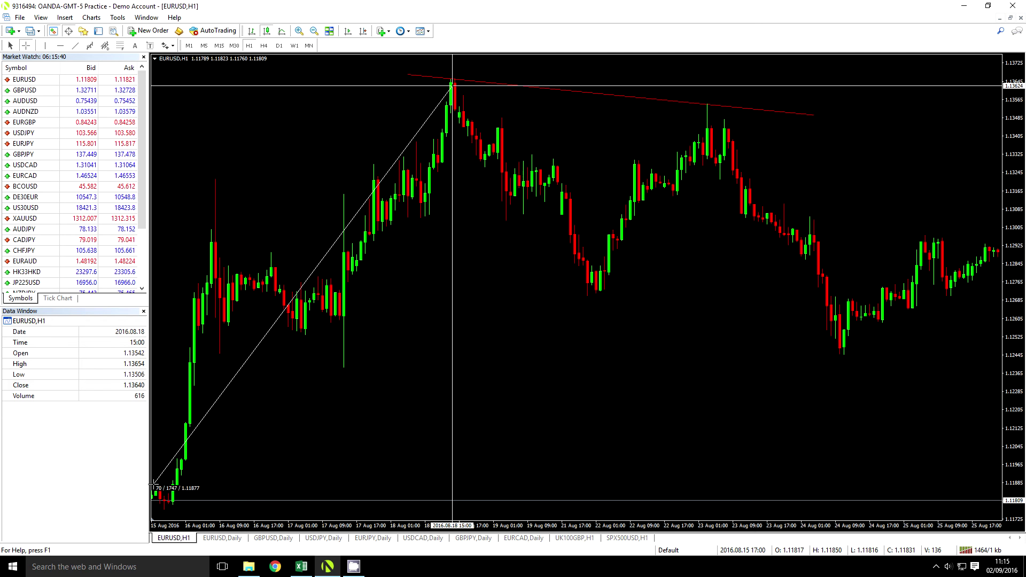
left_click_drag(155, 487, 154, 487)
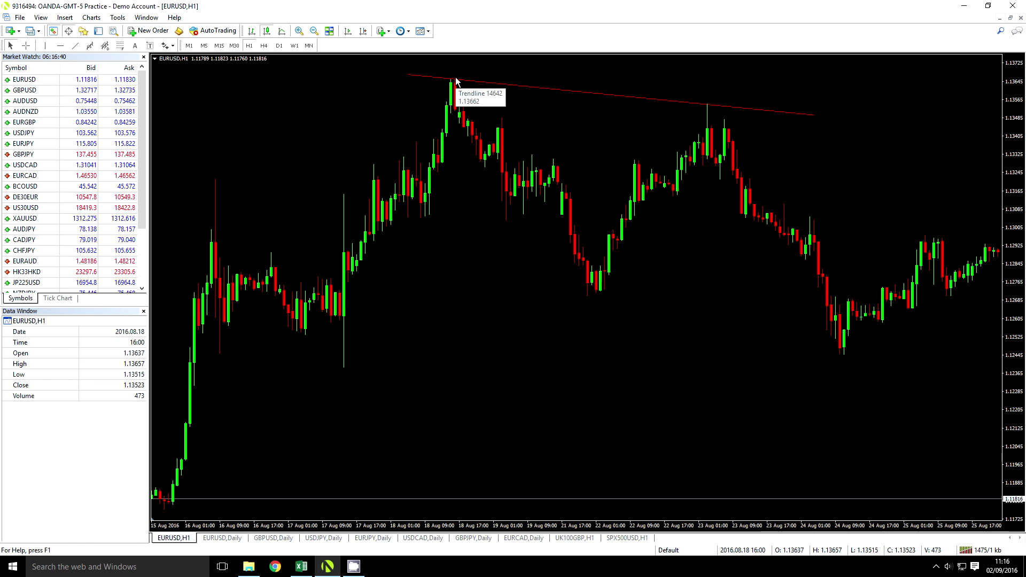
Back in Excel, inspect the Left Top and Right Top formulas in G80 and H80.
left_click(301, 567)
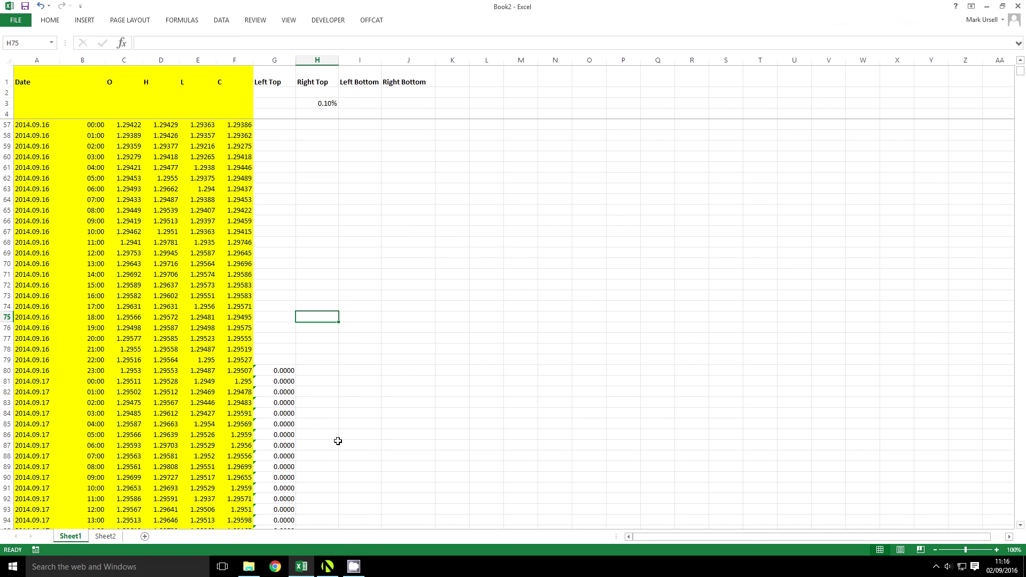
left_click(281, 370)
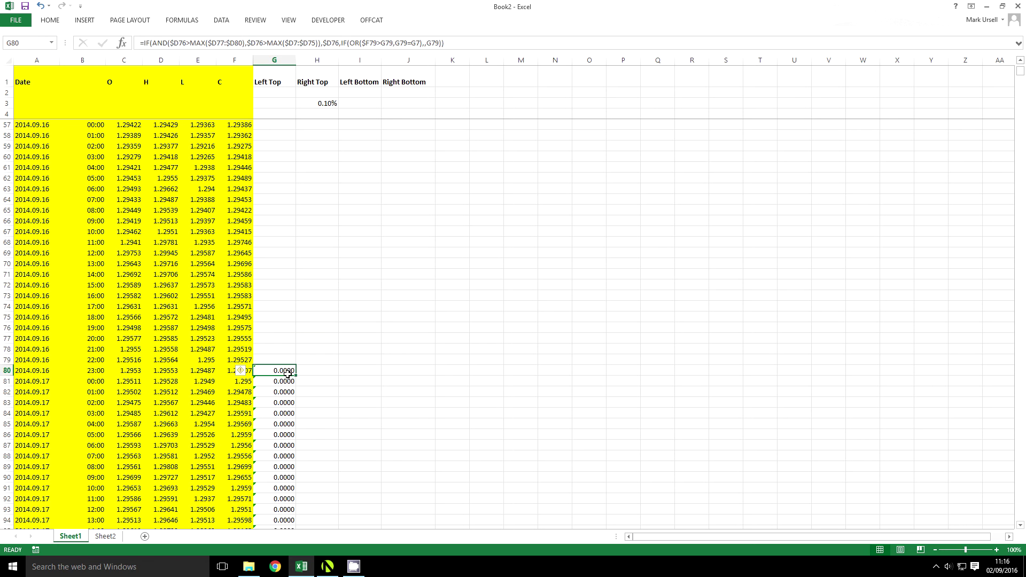
left_click(314, 373)
Check newer EURUSD candles in MetaTrader, then recheck G80 and select I80.
left_click(328, 567)
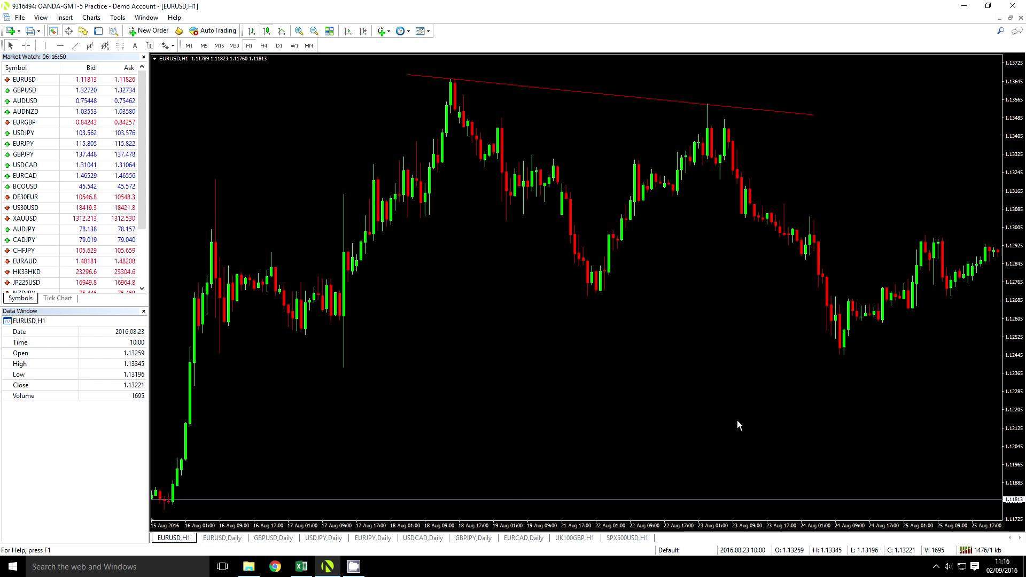
scroll(737, 420, "down", 5)
scroll(737, 425, "down", 2)
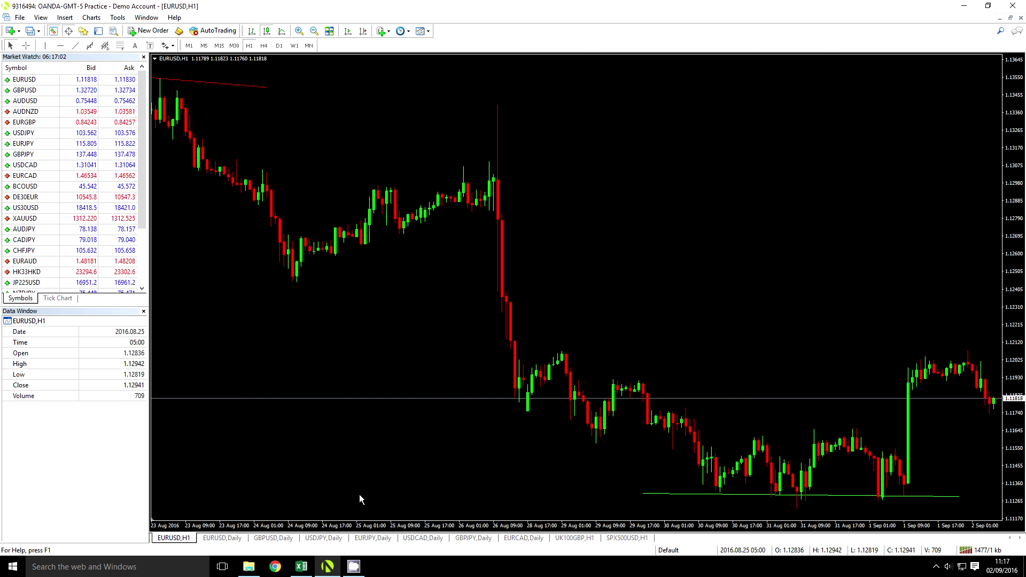
left_click(303, 567)
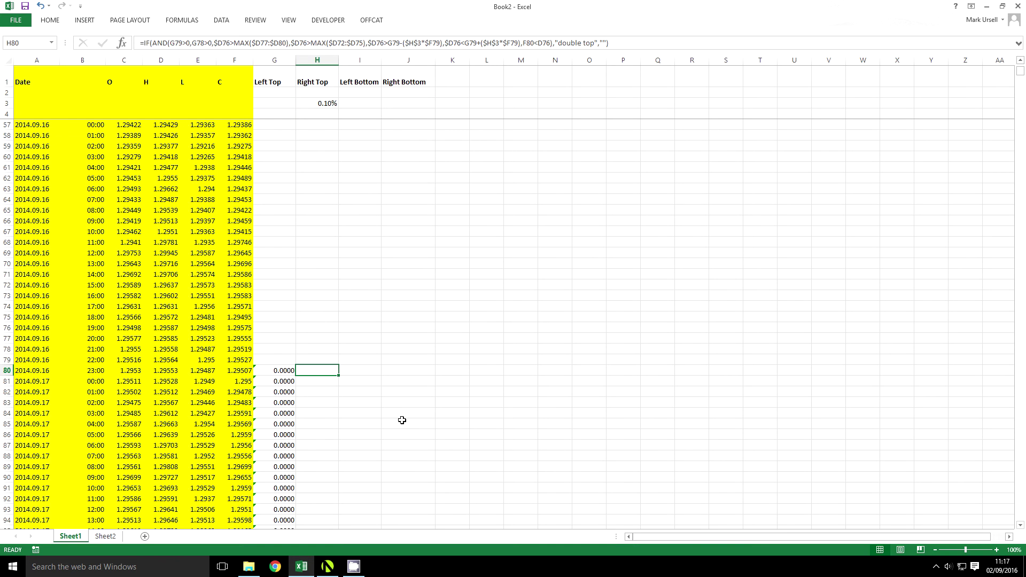
left_click(289, 370)
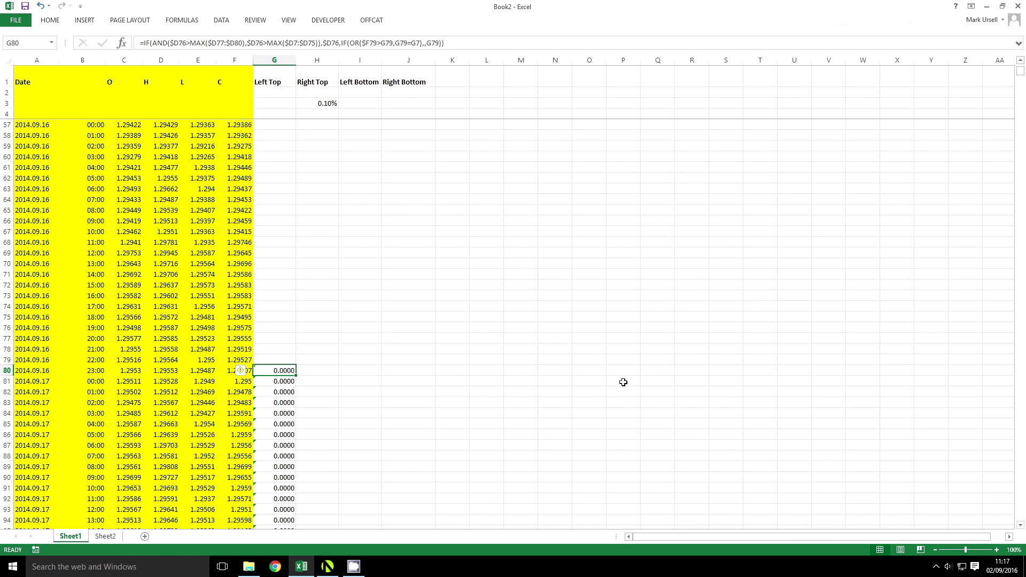
left_click(359, 372)
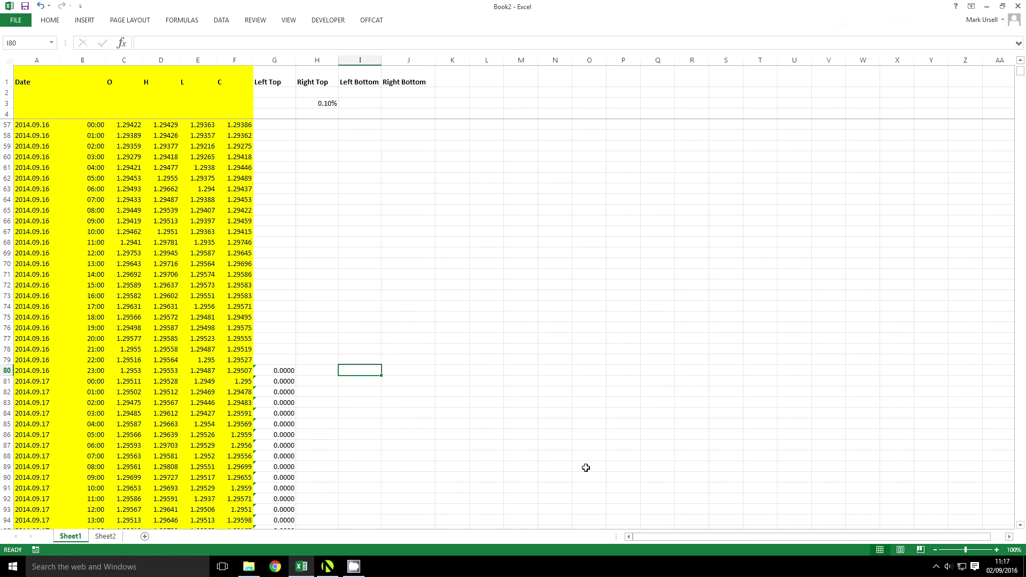
Start I80's formula testing whether E76 is below MIN(E6:E75).
double_click(285, 371)
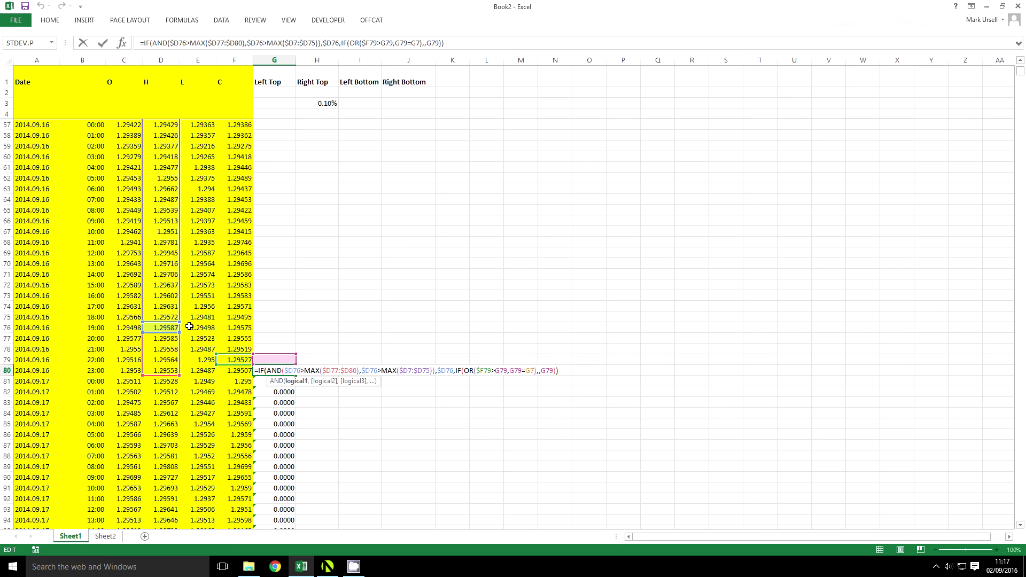
key("Escape")
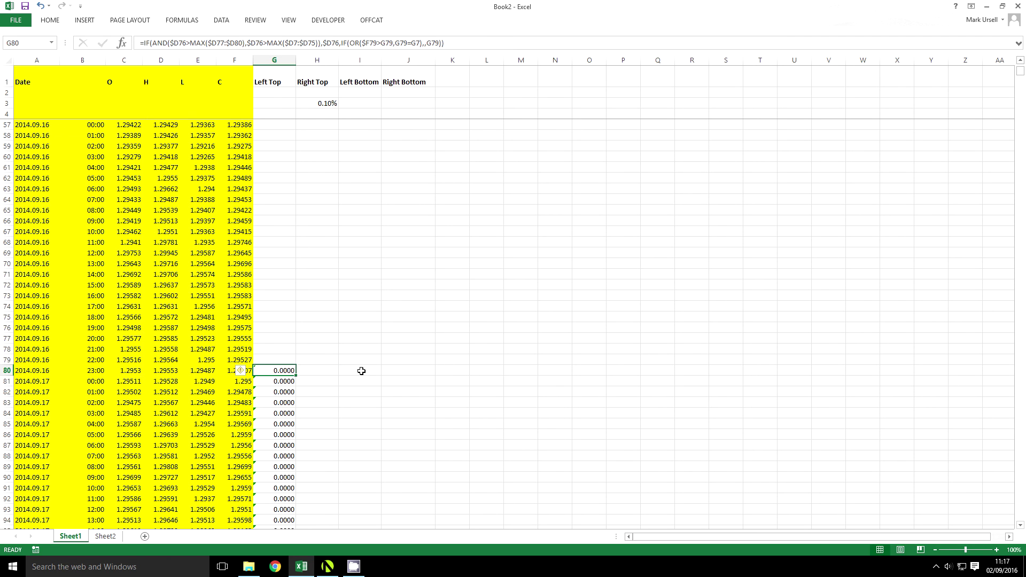
left_click(362, 371)
type("=i")
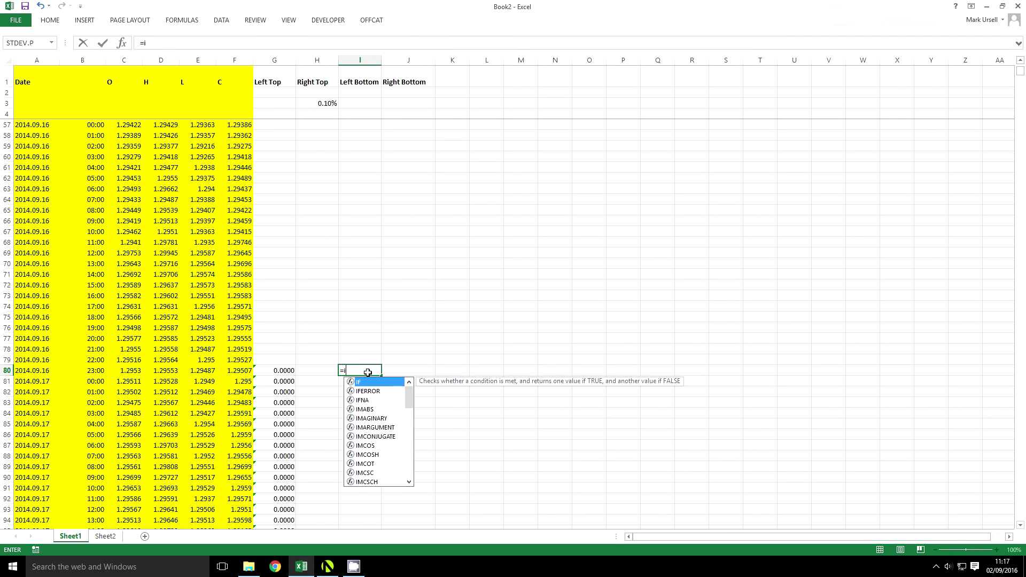
type("f(and(")
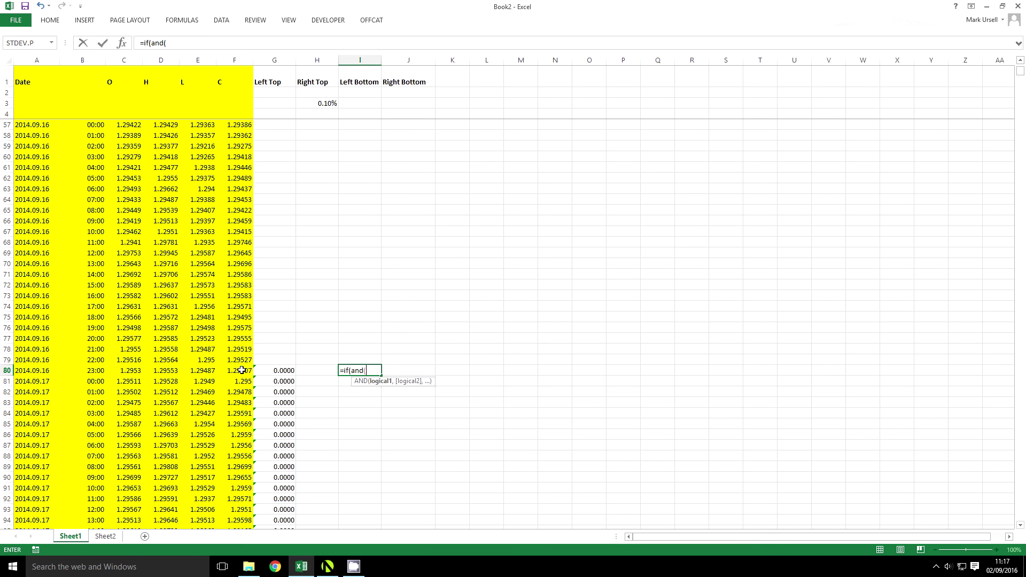
left_click(201, 327)
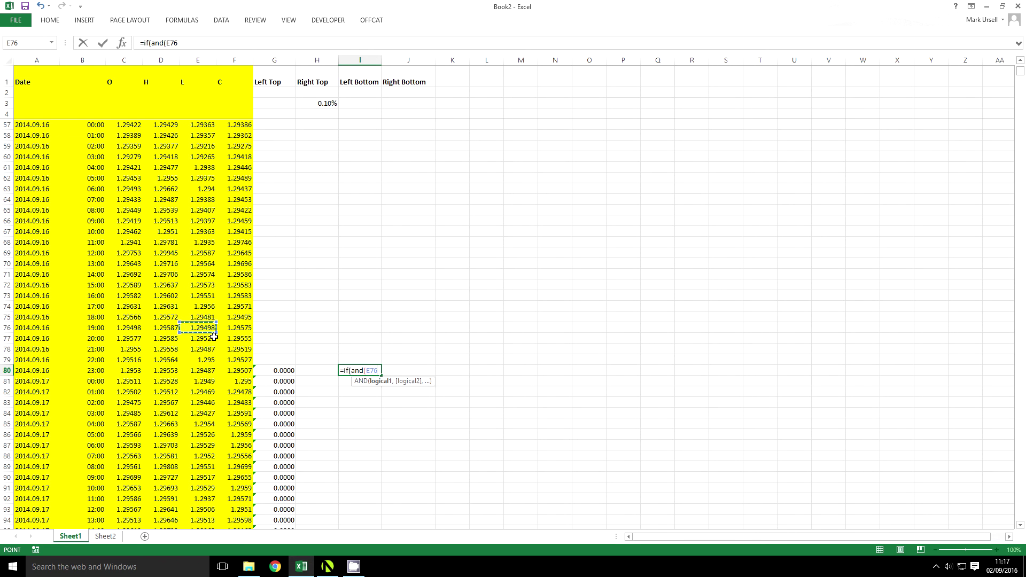
type("<min(")
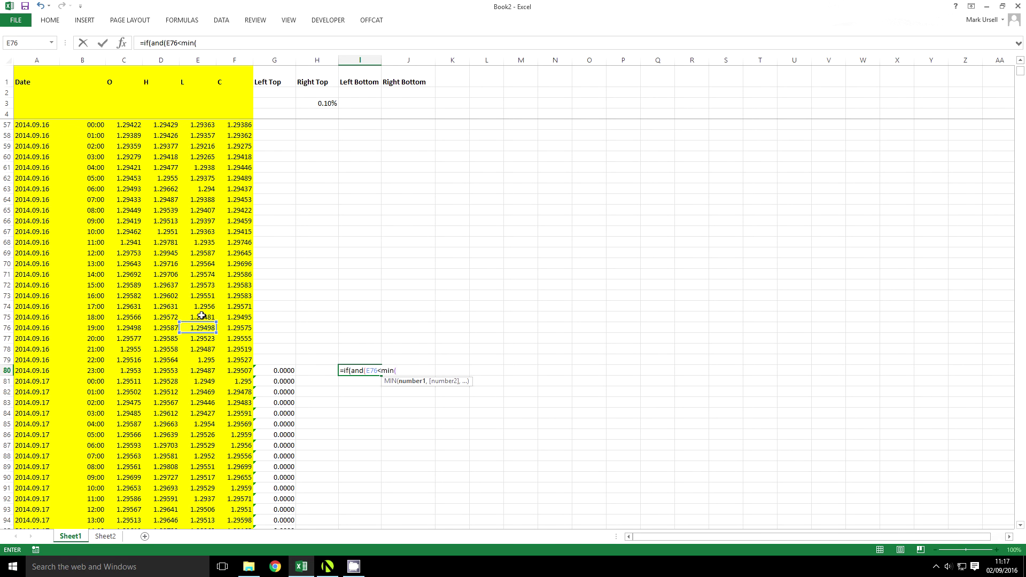
mouse_move(201, 318)
left_mouse_down()
mouse_move(185, 75)
mouse_move(201, 135)
left_mouse_up()
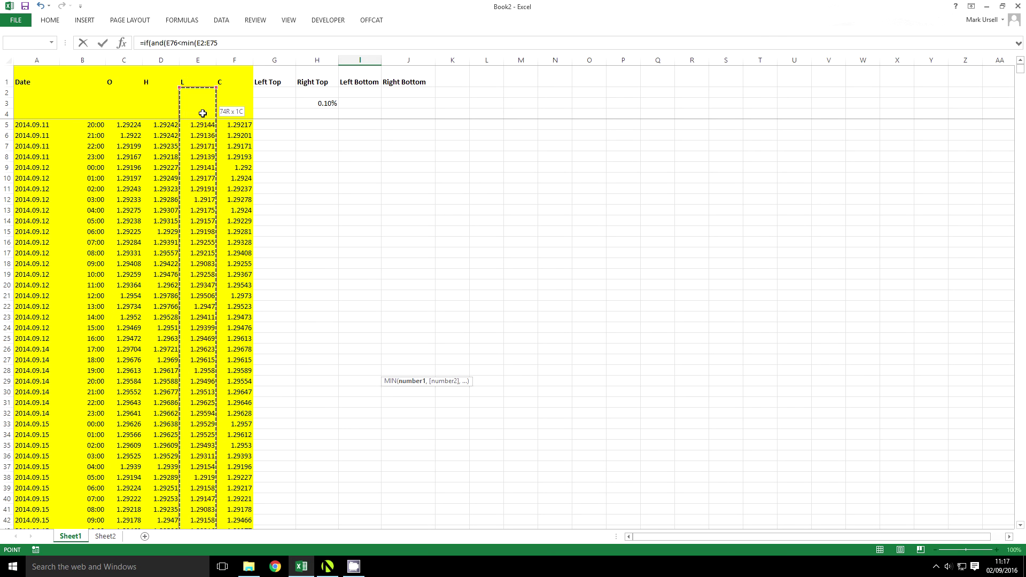
left_click(221, 43)
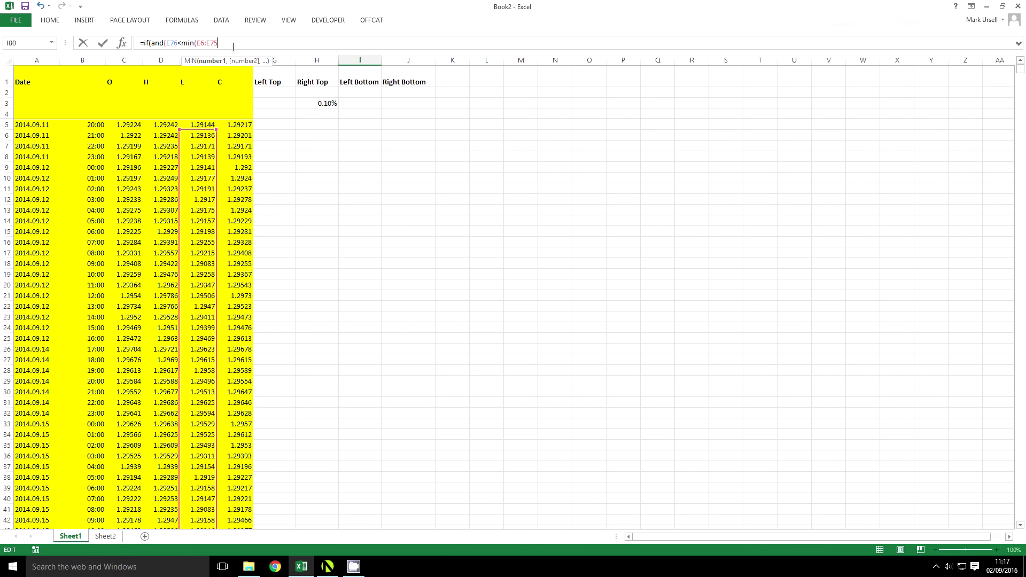
type(",")
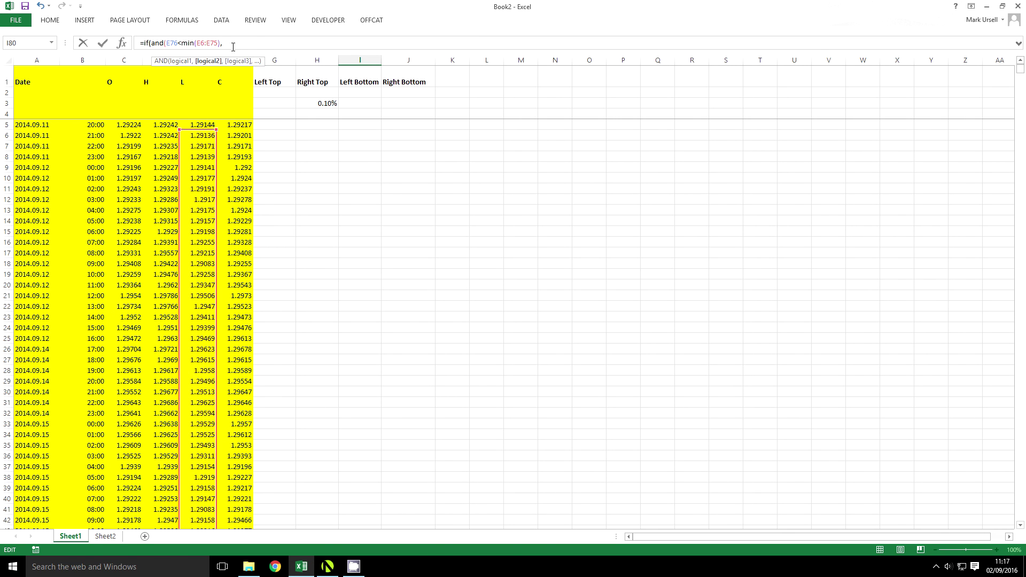
scroll(272, 296, "down", 10)
scroll(273, 296, "down", 5)
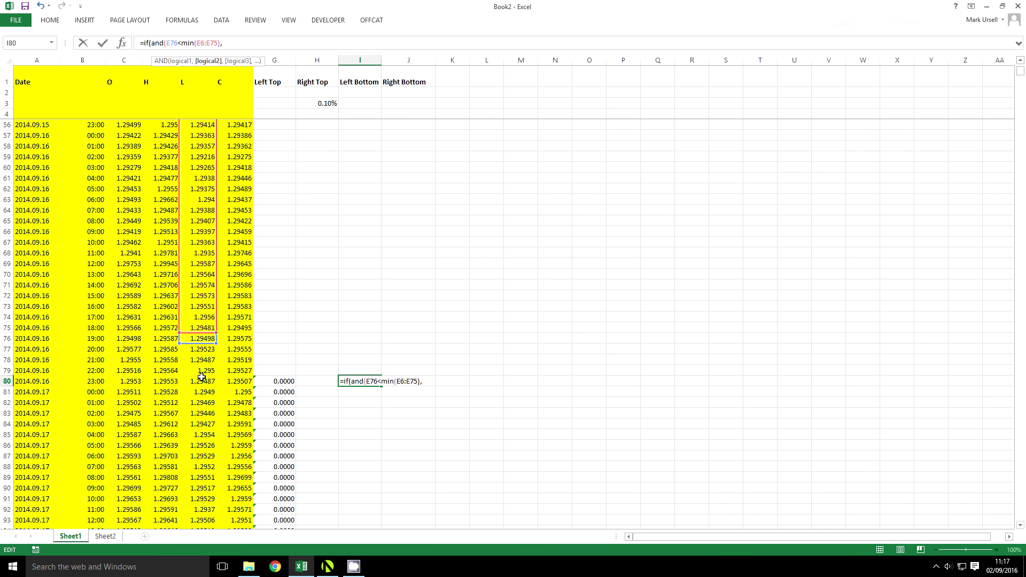
Add the E76<MIN(E77:E80) test, return E76 when true, and confirm.
left_click(202, 339)
type("<min(")
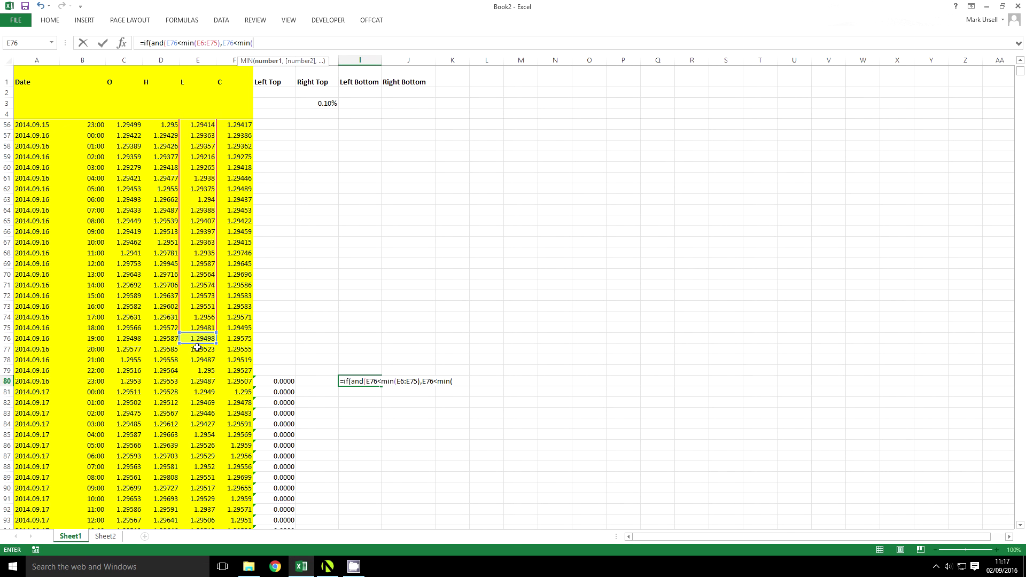
left_click_drag(203, 349, 206, 381)
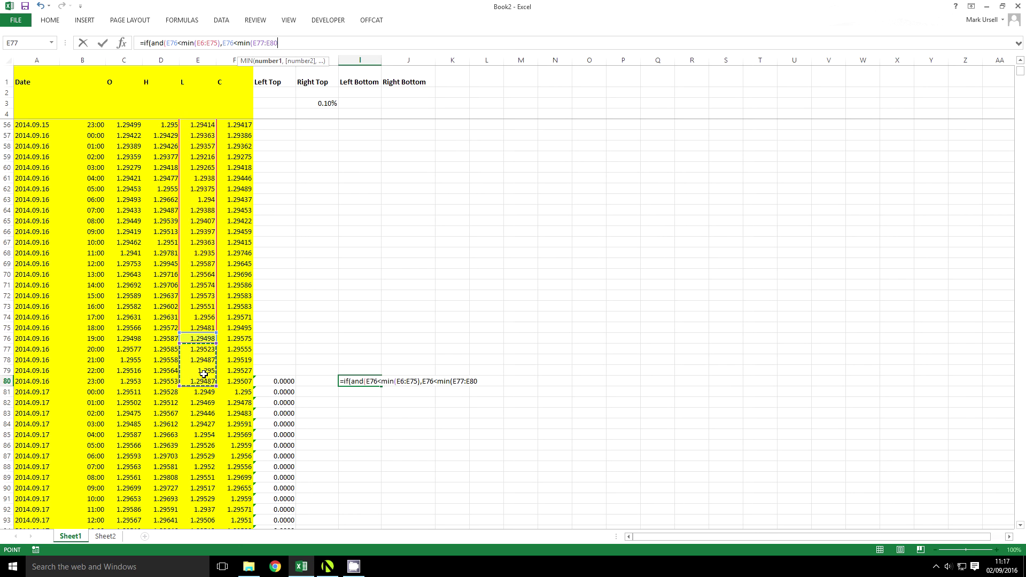
type("),")
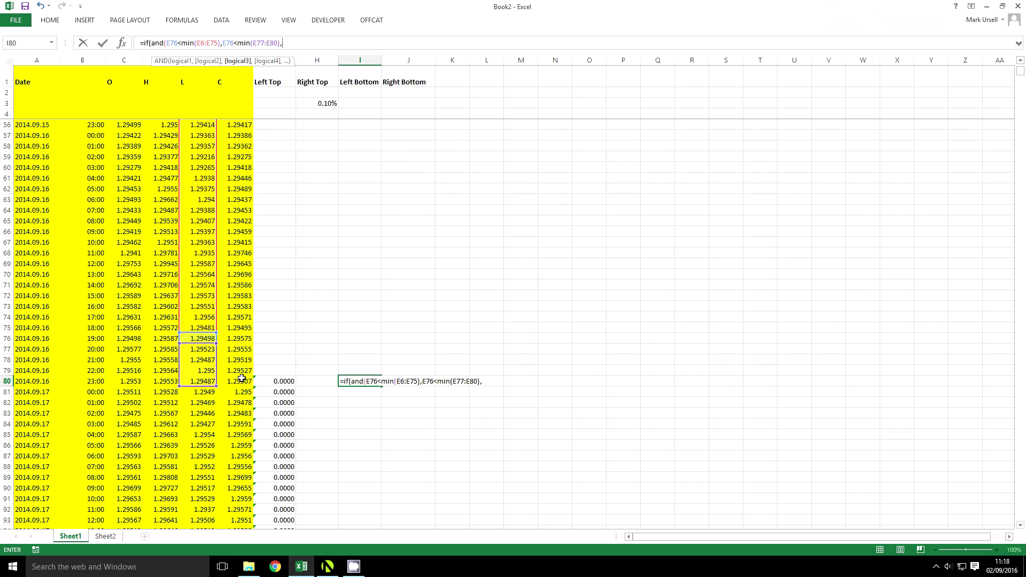
left_click(199, 340)
type(",")
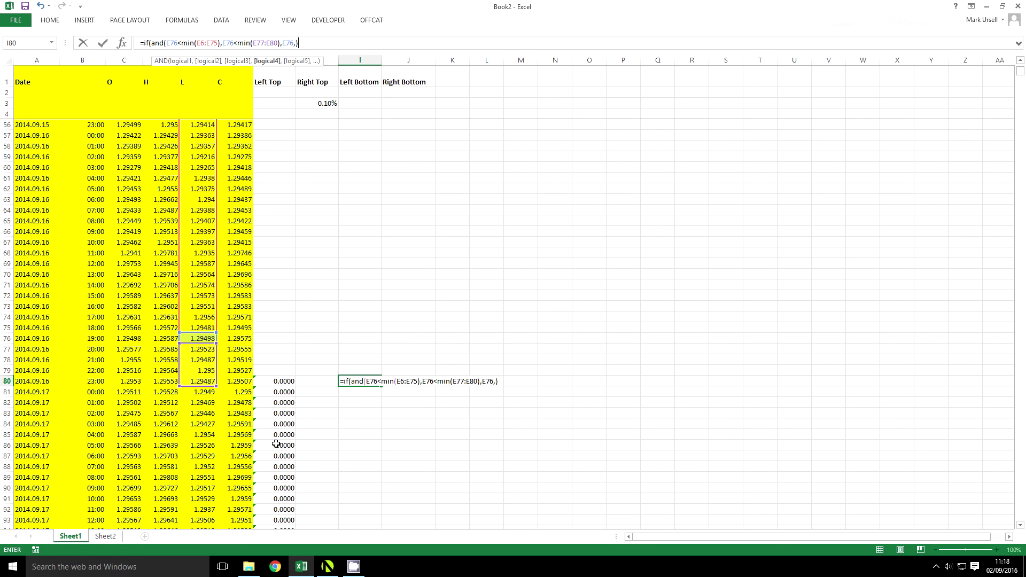
left_click(281, 42)
type("0)")
key("Return")
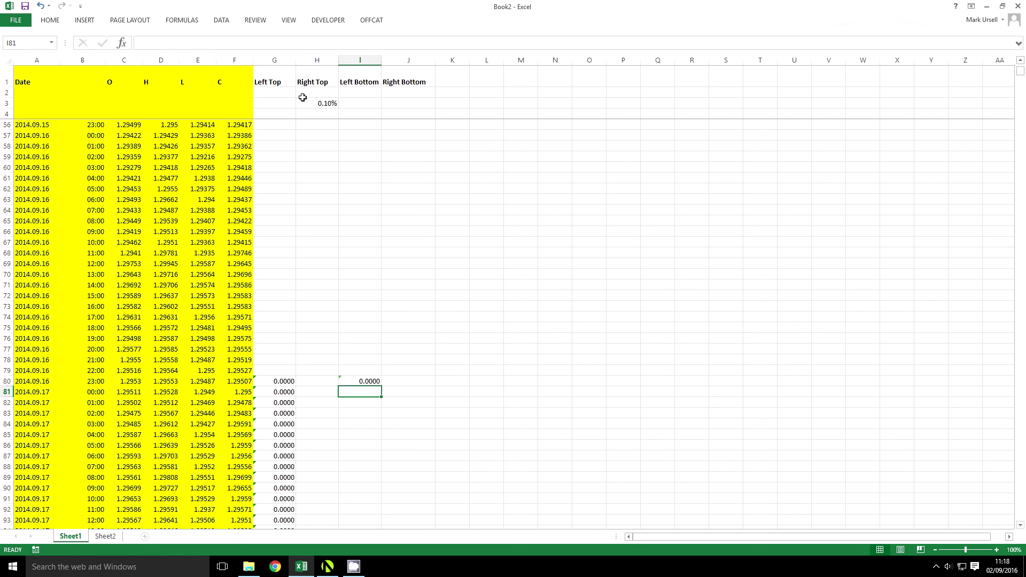
Fill I80's Left Bottom formula down to I90, compare with G80, then view MetaTrader.
left_click(361, 380)
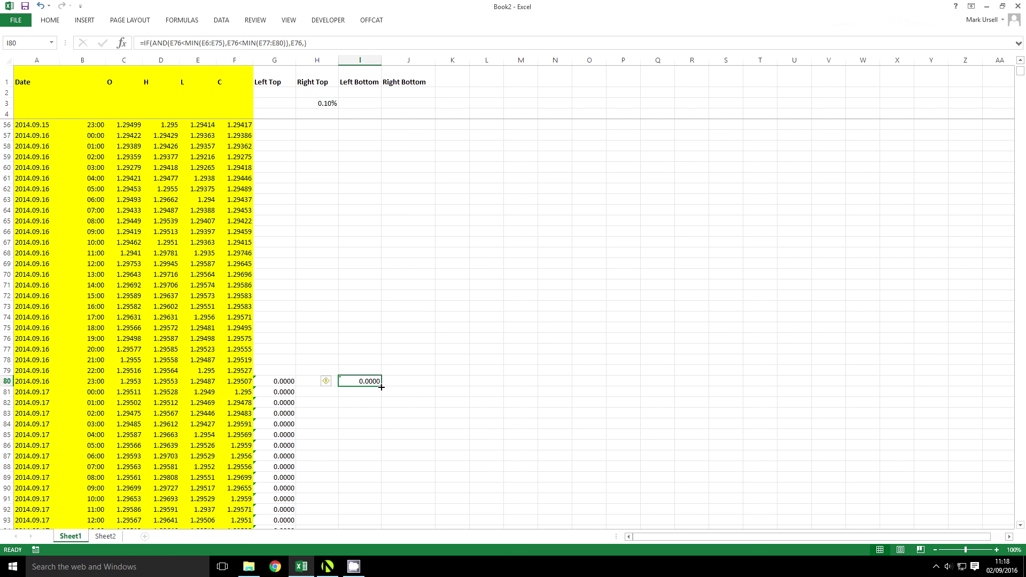
left_click_drag(381, 387, 381, 492)
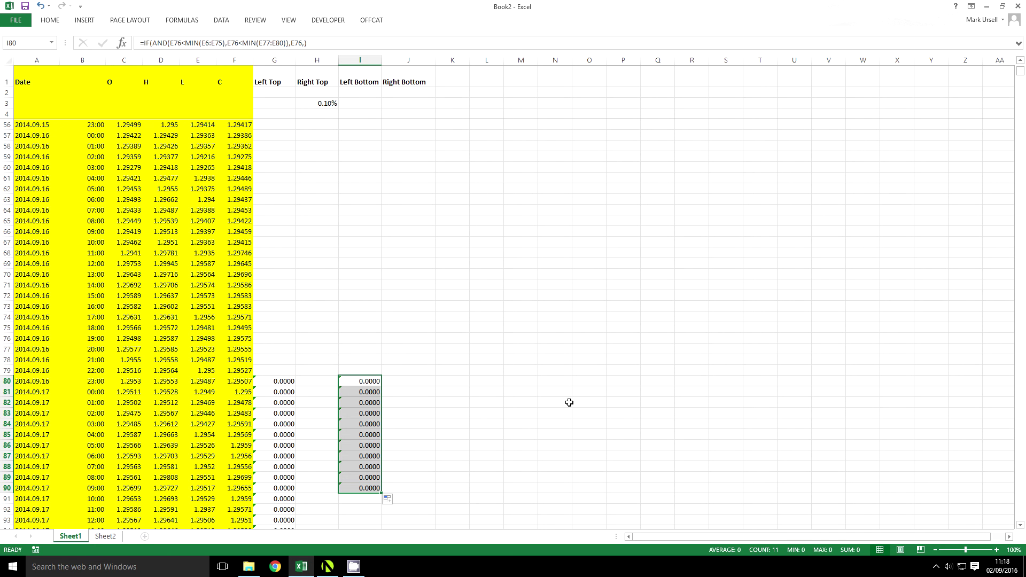
left_click(363, 381)
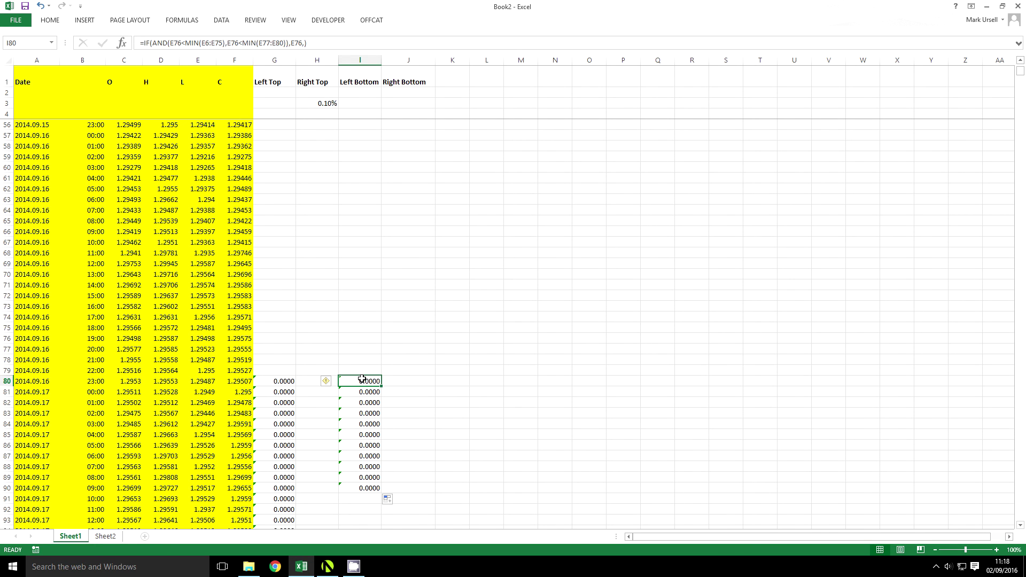
left_click(282, 381)
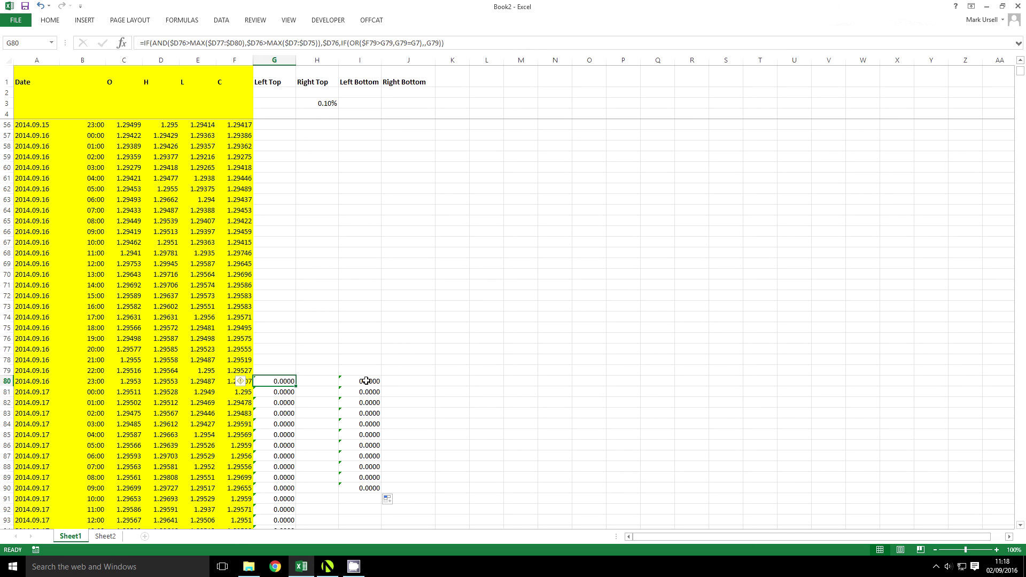
left_click(369, 381)
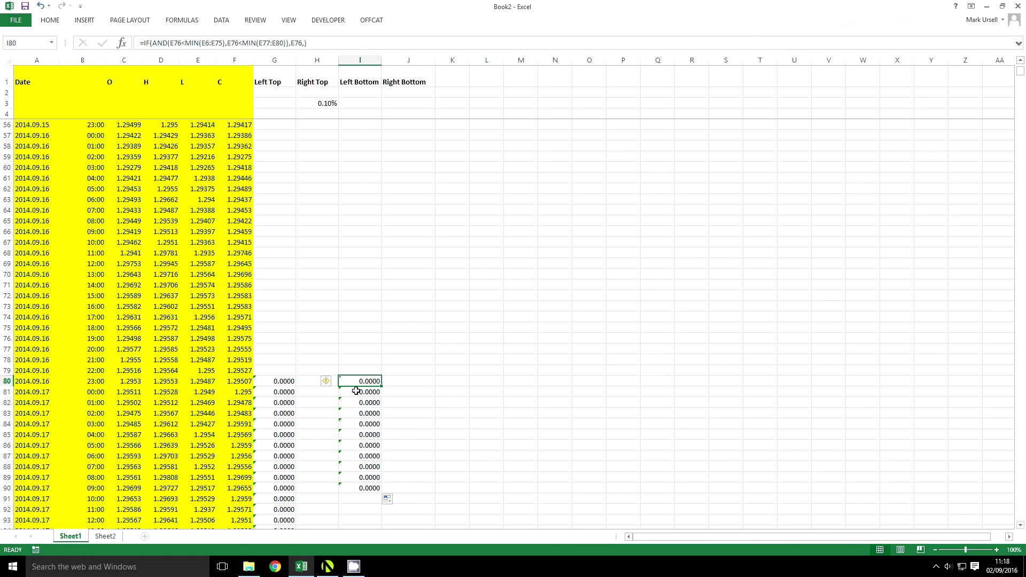
left_click(327, 567)
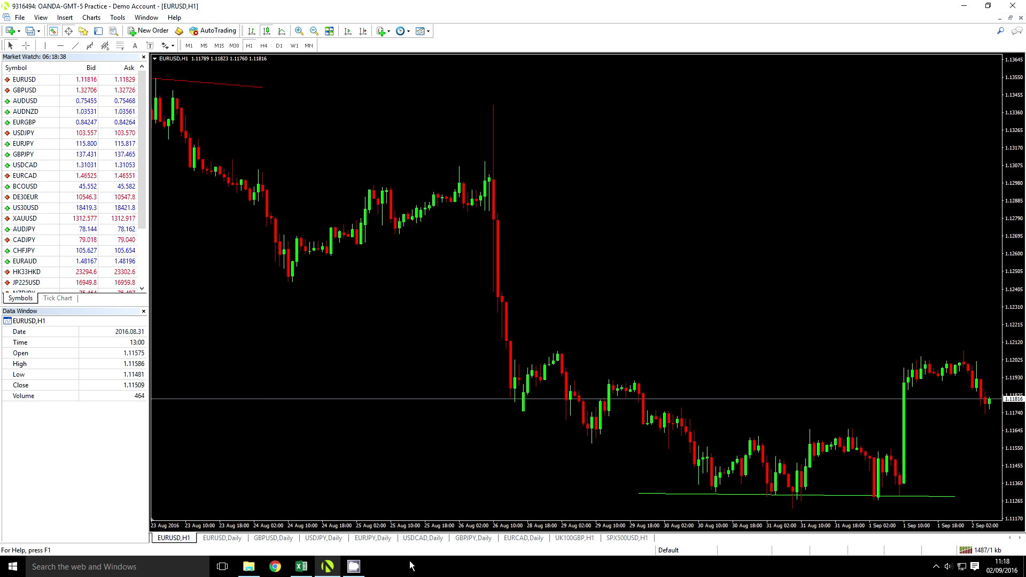
In I80, start a false-value test IF(OR(F79<I79,I79=I6),...).
left_click(301, 567)
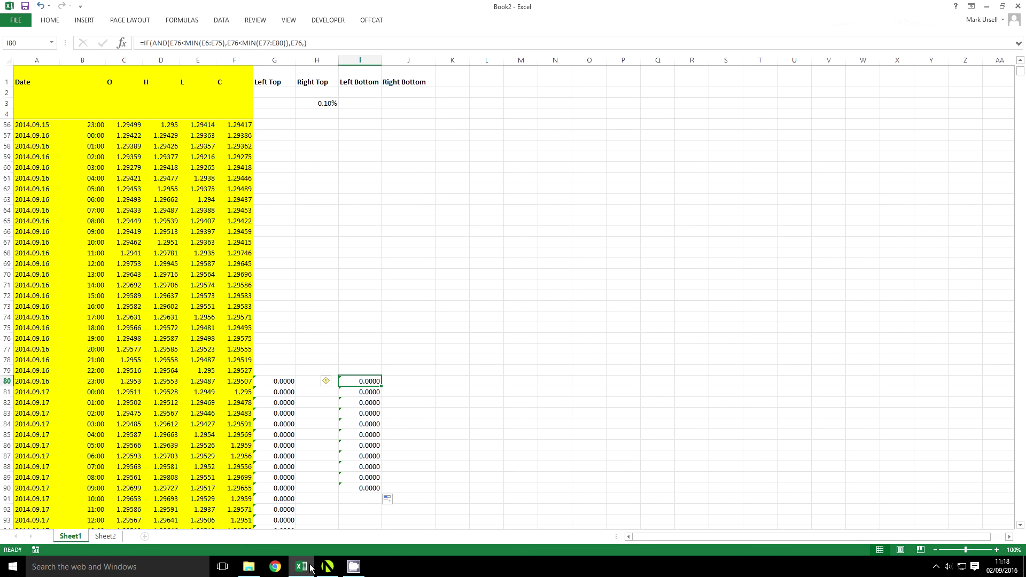
left_click(306, 42)
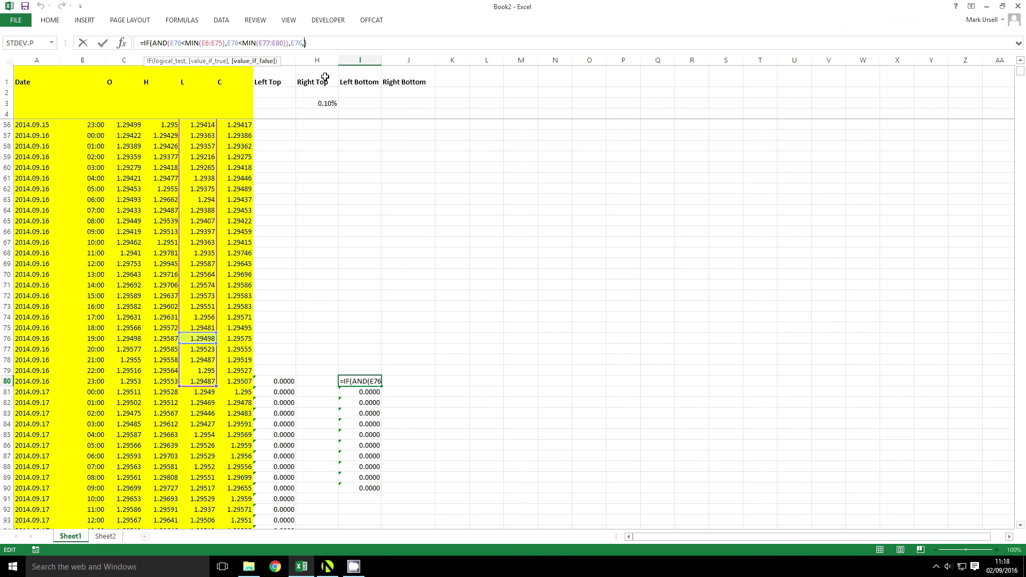
type("if(")
type("or(")
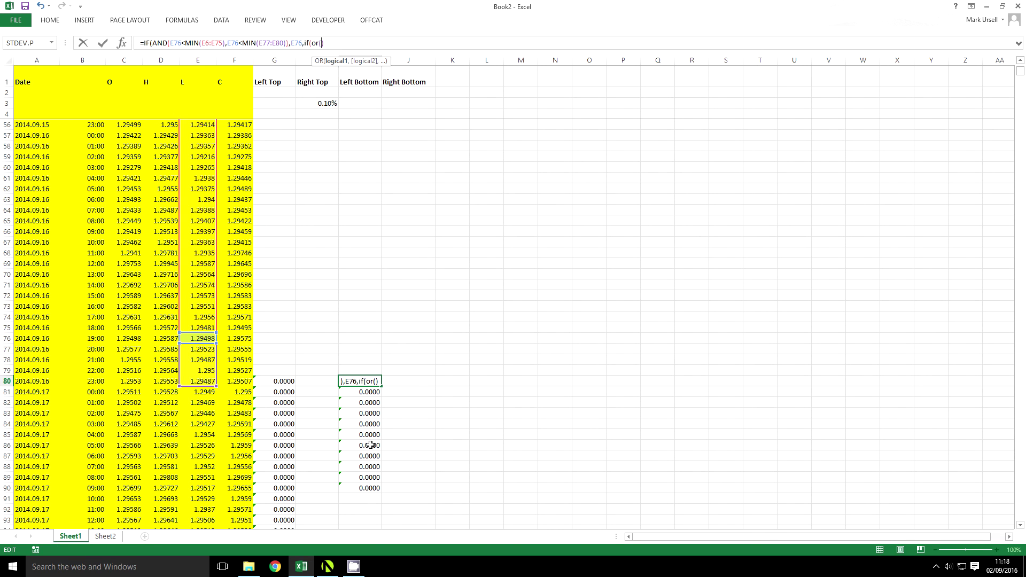
left_click(241, 372)
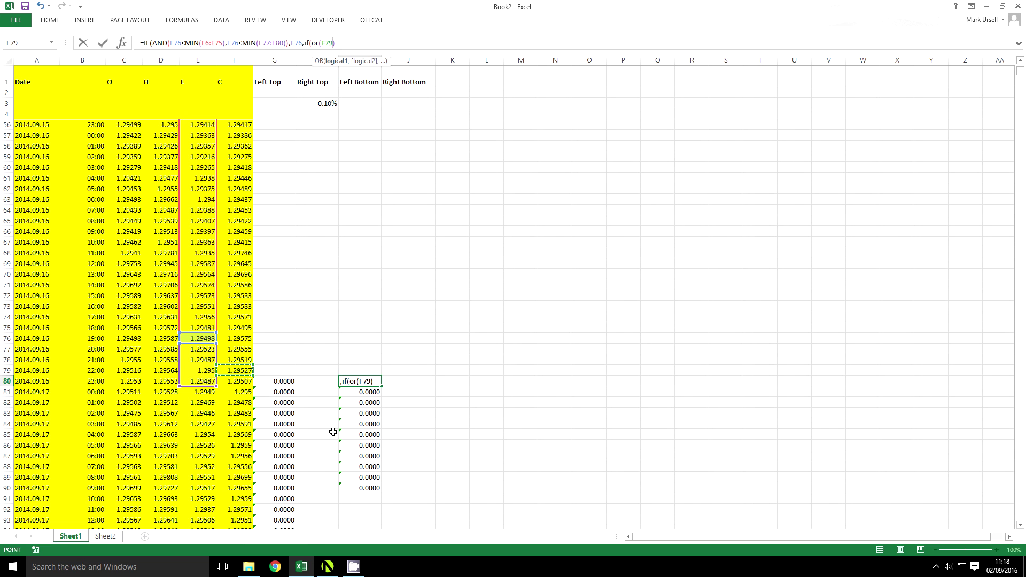
type("<")
left_click(359, 370)
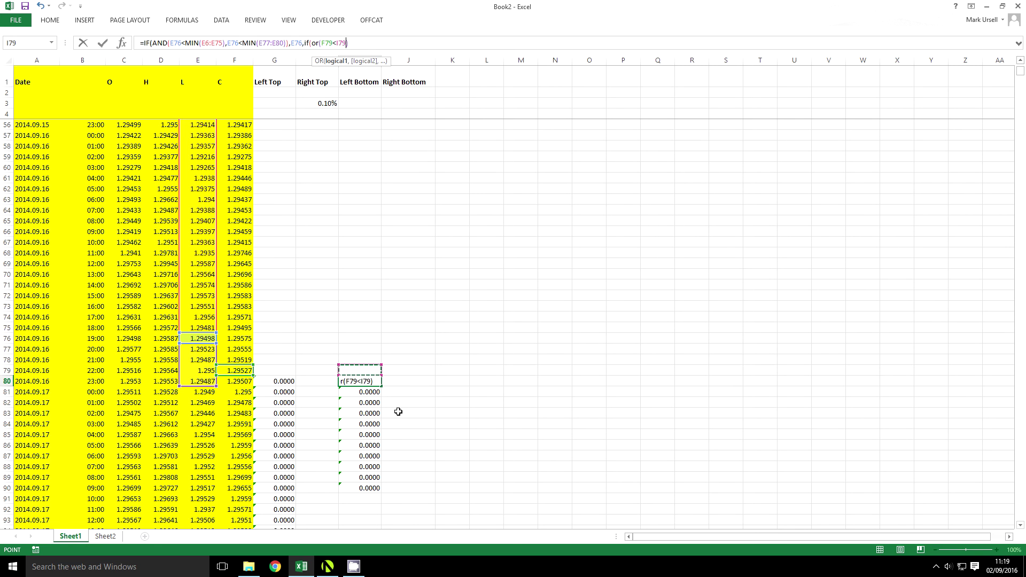
type(",")
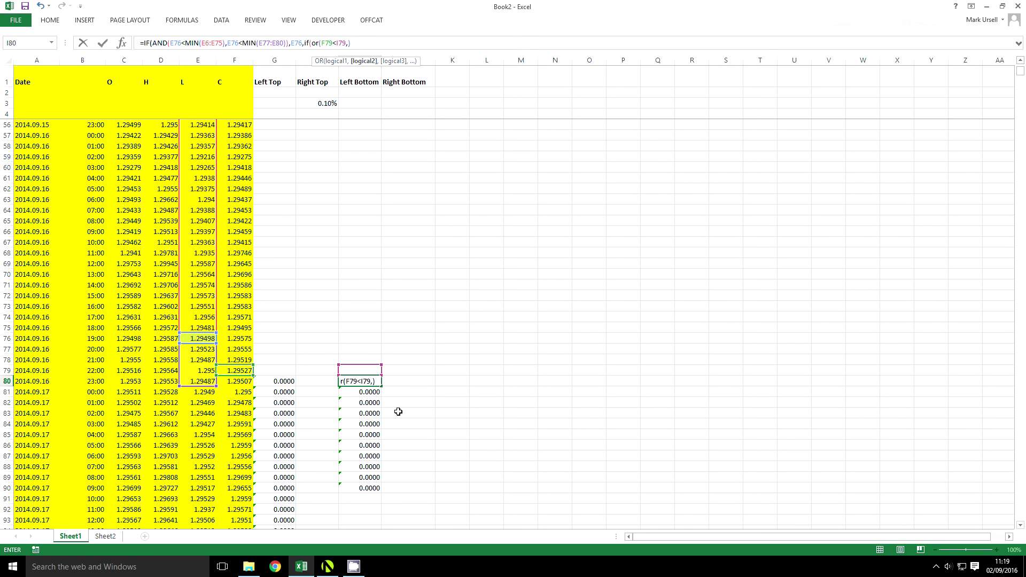
left_click(368, 370)
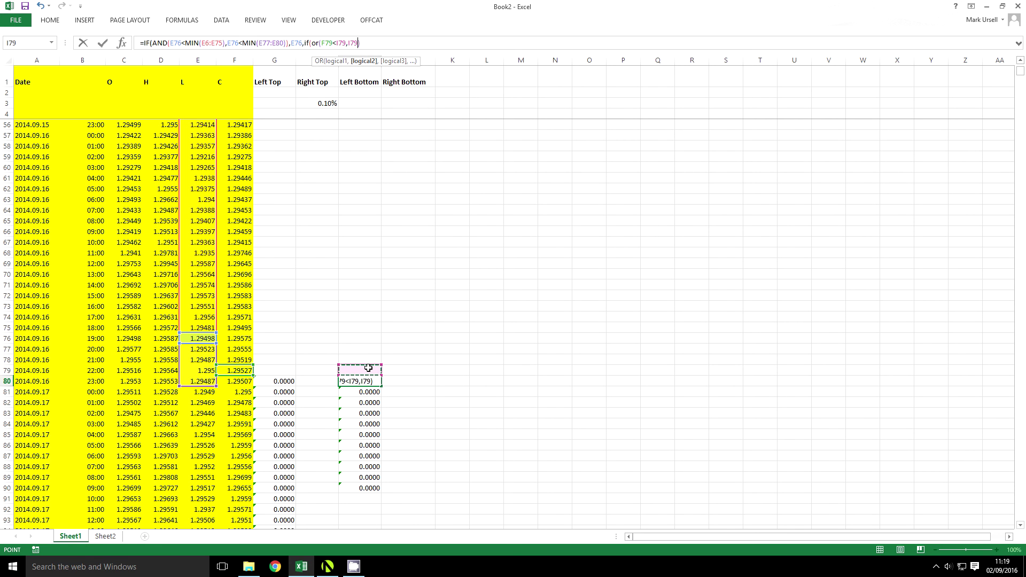
type("=")
scroll(368, 368, "up", 8)
scroll(368, 369, "up", 9)
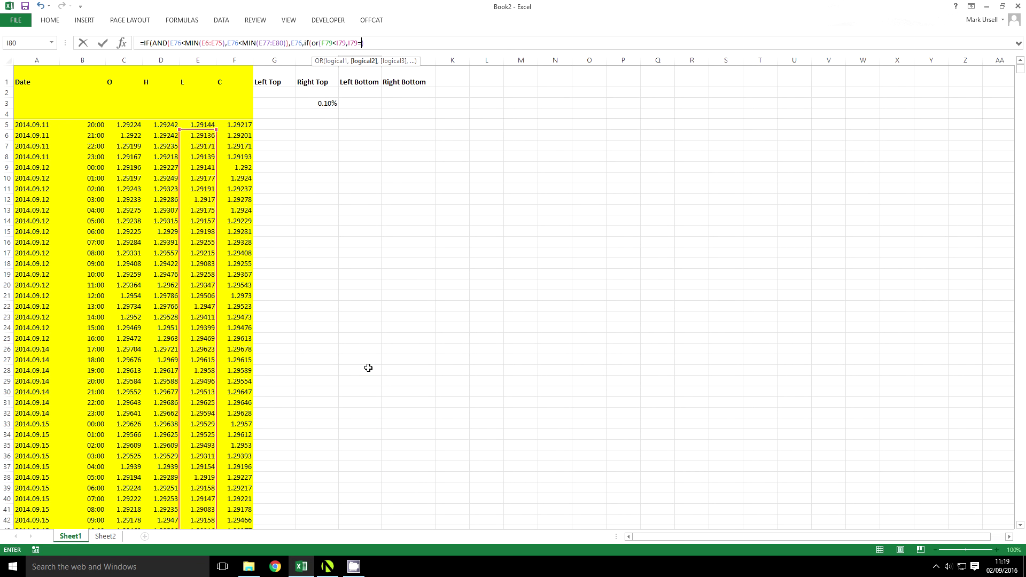
left_click(359, 135)
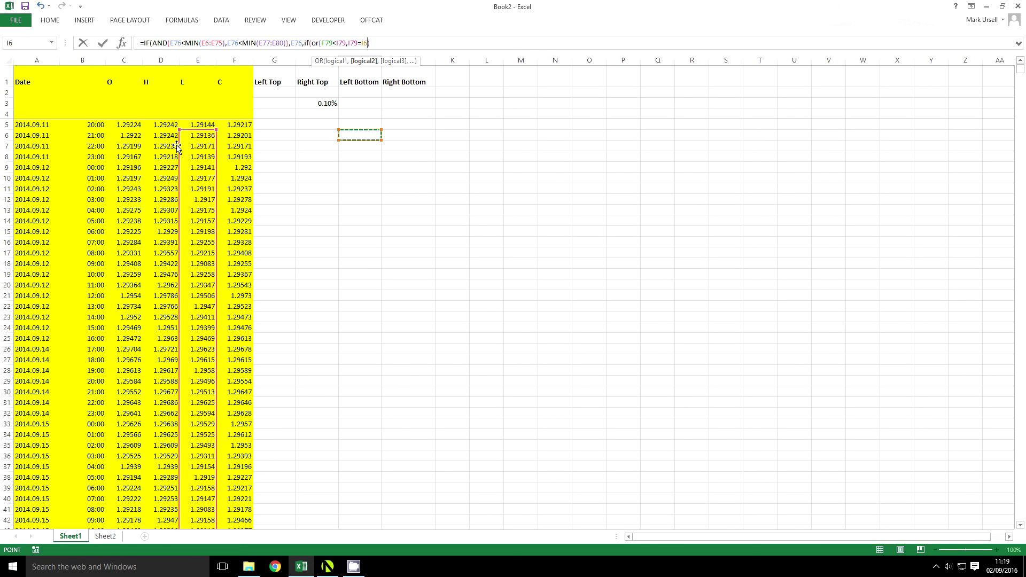
scroll(312, 333, "down", 14)
type(")")
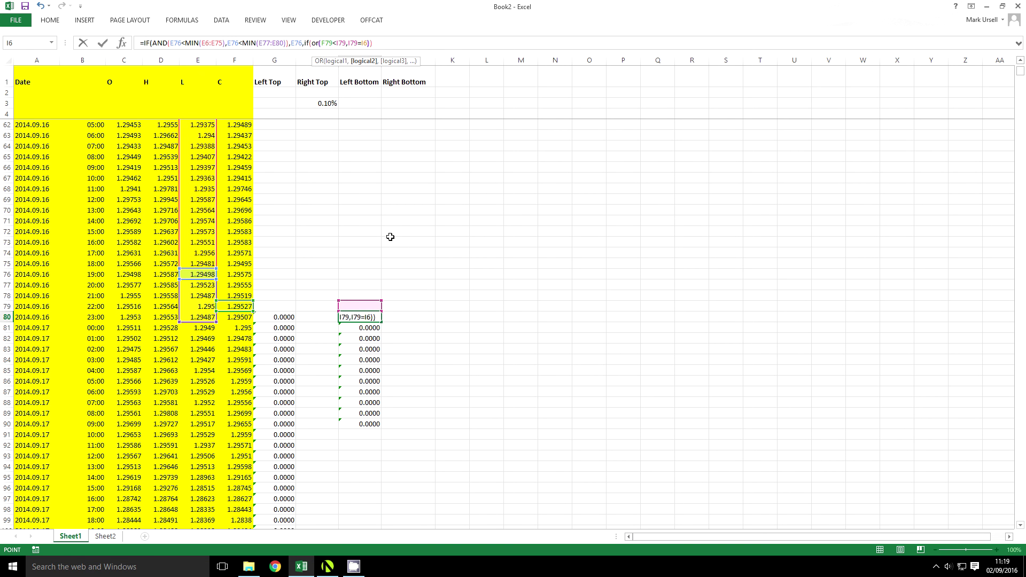
type(",")
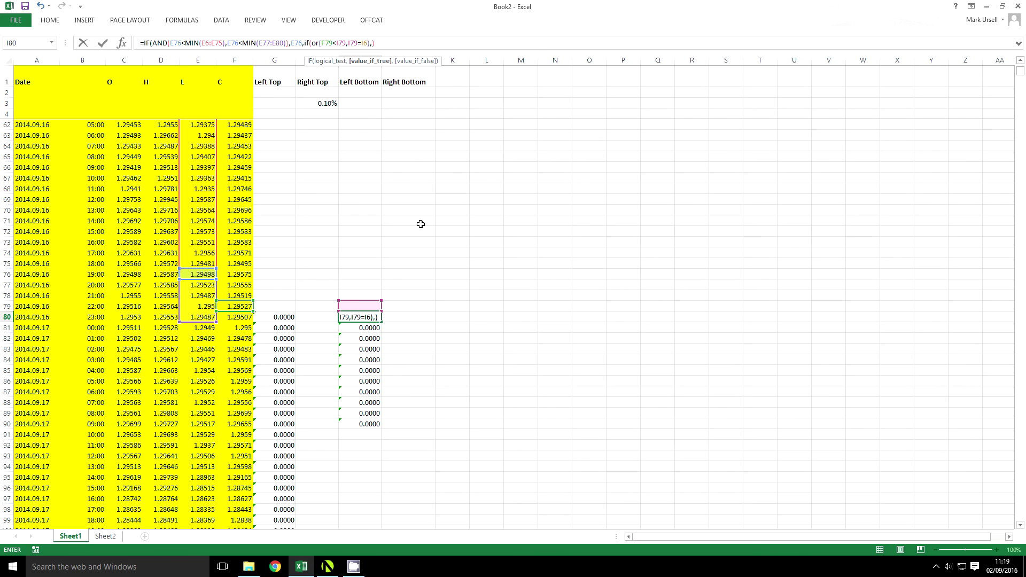
type(",")
Finish with I79 as the carried-forward value, confirm, and fill down to I92.
left_click(362, 305)
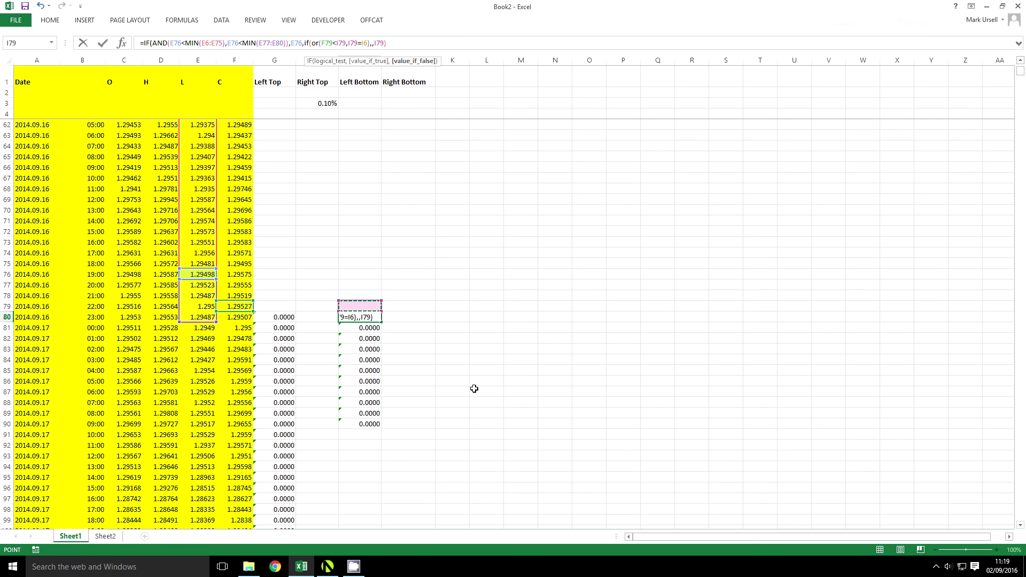
key("Return")
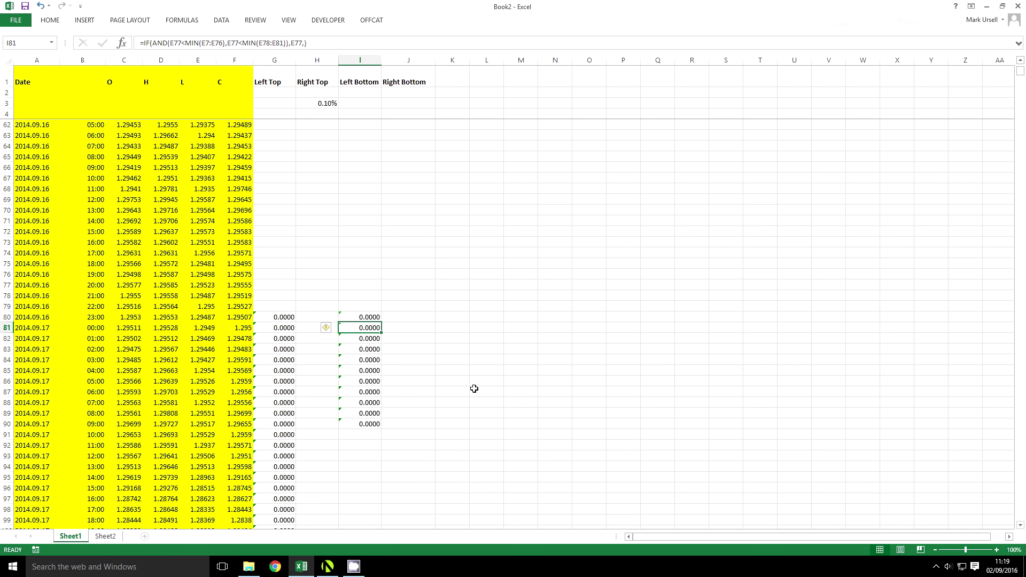
left_click(360, 317)
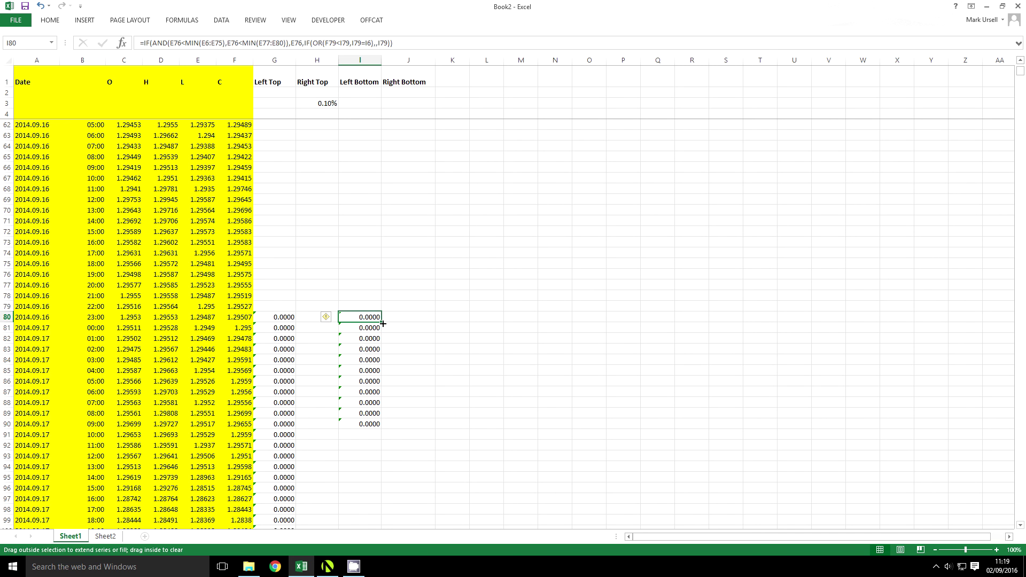
left_click_drag(382, 322, 383, 447)
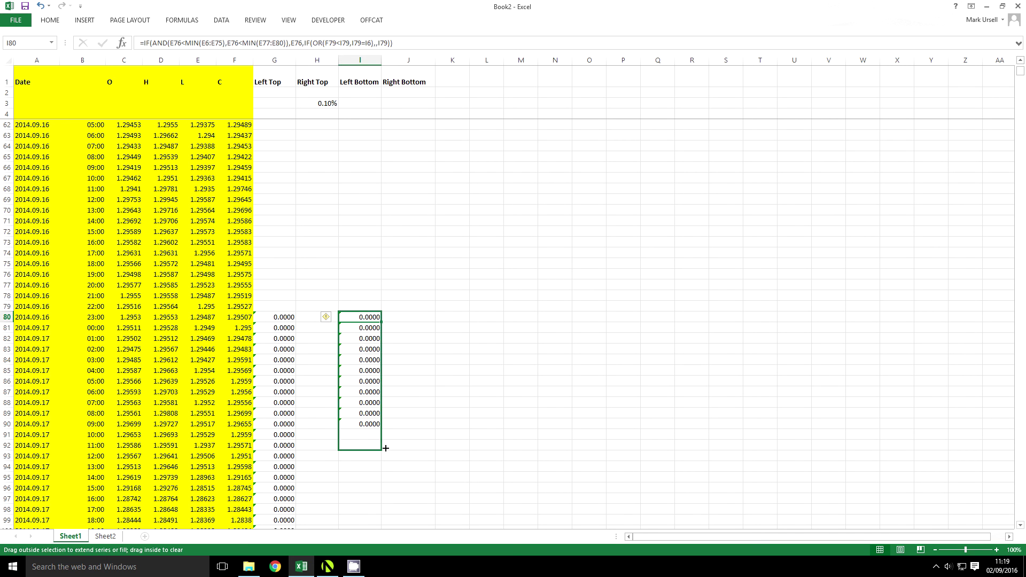
left_click(397, 319)
In J80, begin a Right Bottom formula testing E76 below MIN(E72:E75).
left_click(306, 318)
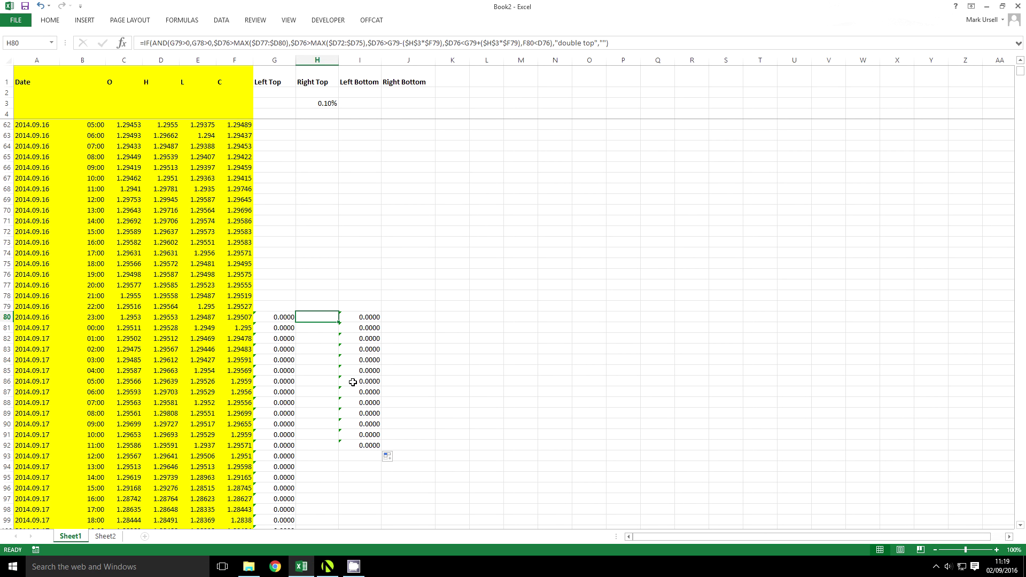
left_click(405, 317)
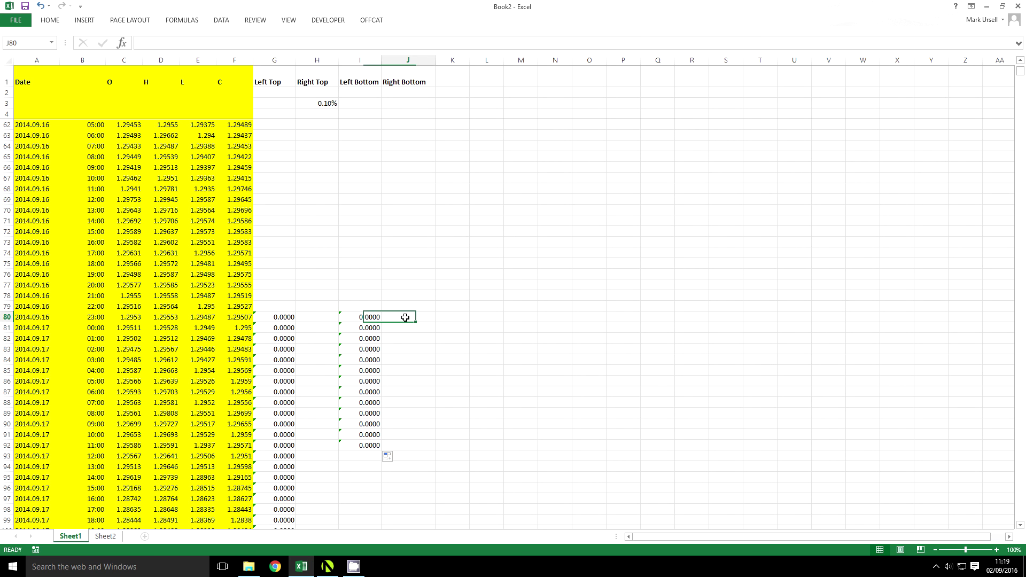
left_click(175, 44)
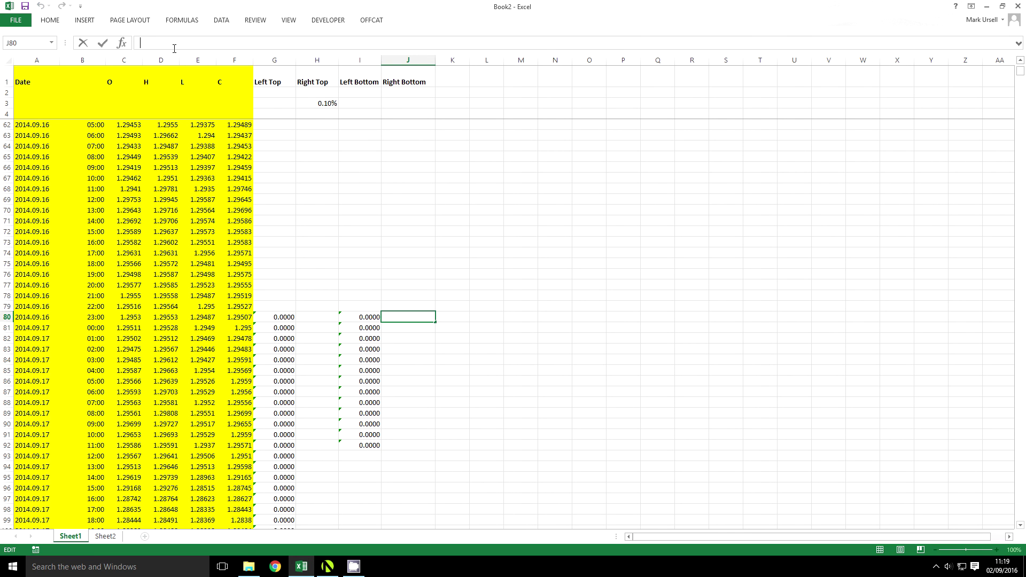
type("=")
type("if(and(")
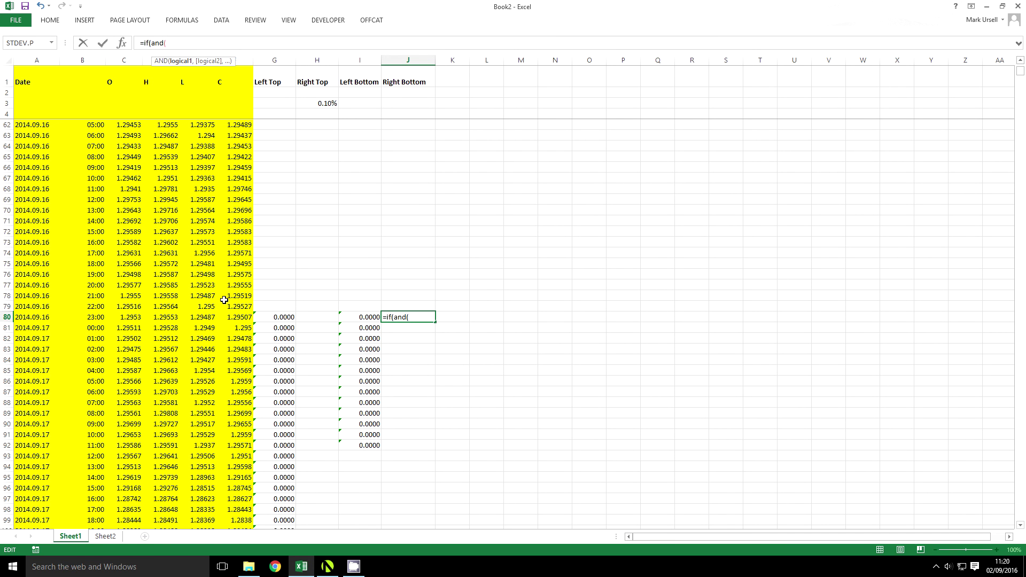
left_click(202, 274)
type("<min(")
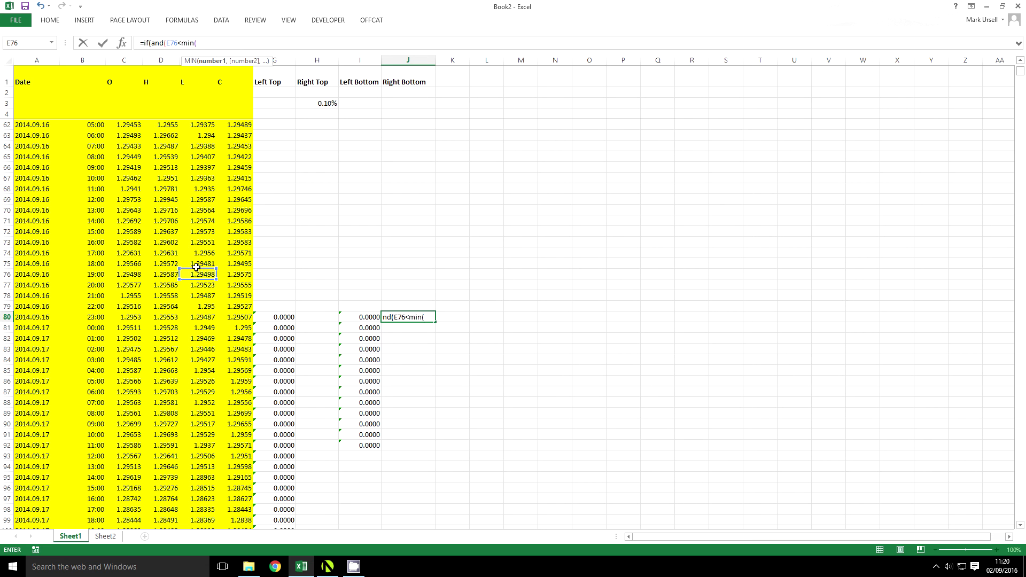
left_click_drag(196, 264, 195, 233)
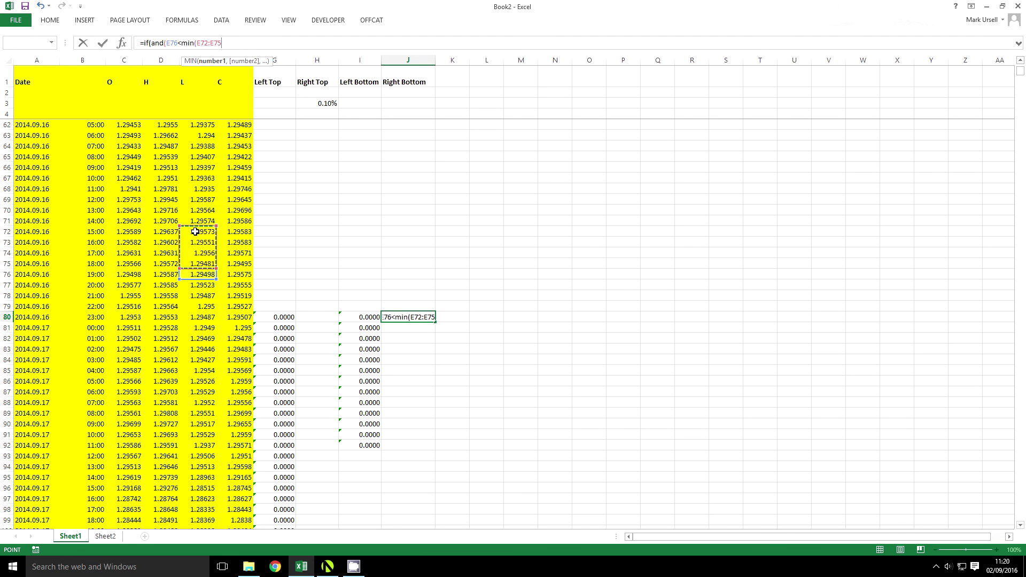
type("),")
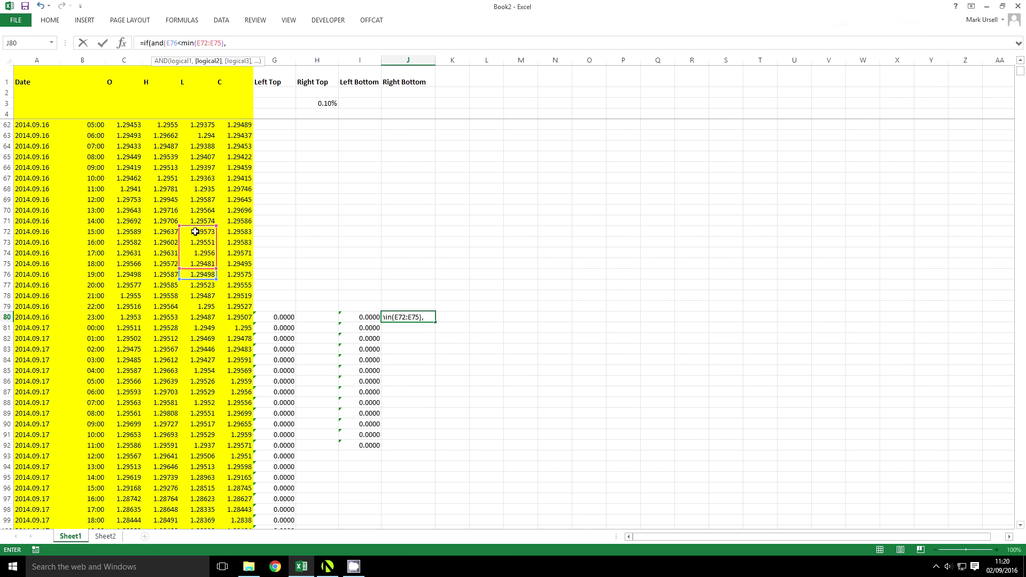
Add the E76<MIN(E77:E80) test with "double bottom" or 0 as results.
left_click(205, 274)
type("min(E77")
left_click_drag(200, 286, 201, 317)
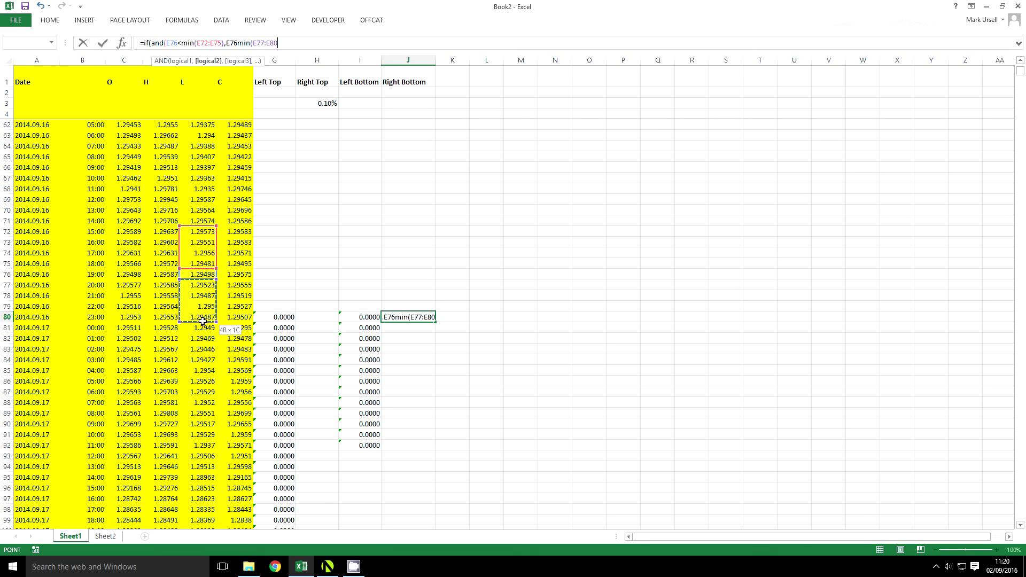
type(")")
left_click(290, 43)
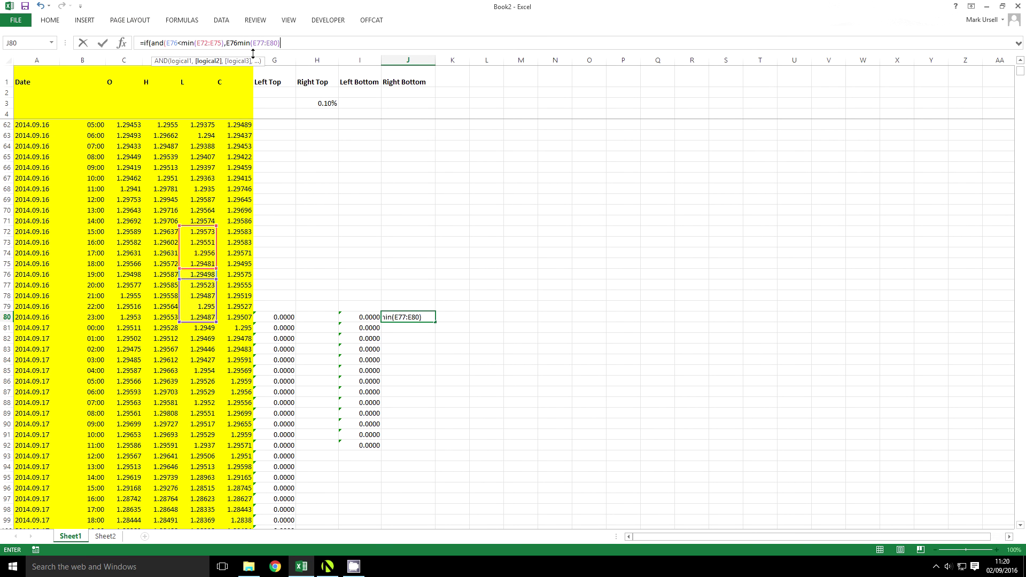
left_click(239, 42)
type("<")
left_click(302, 44)
type("),")
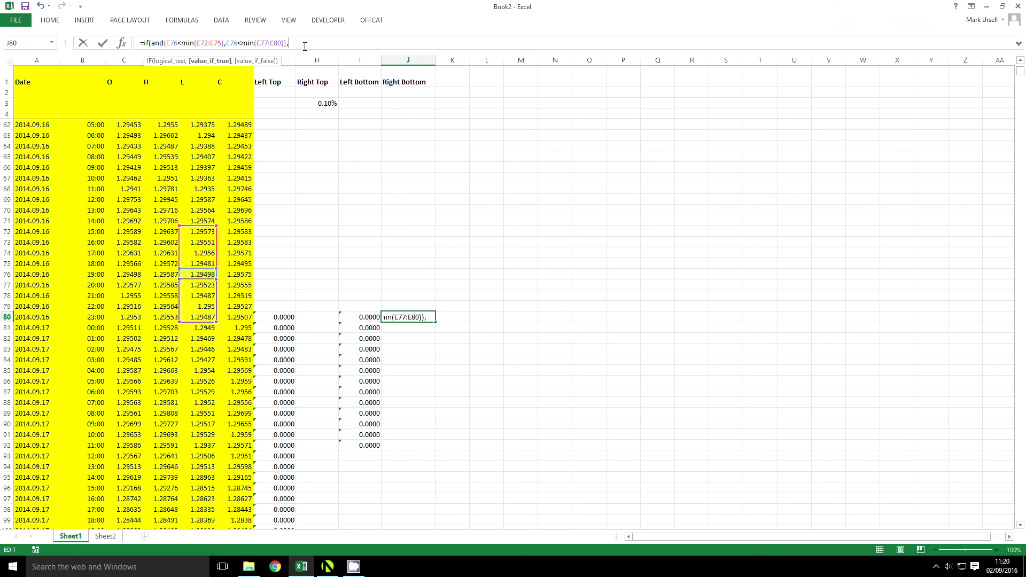
type("double ")
type("top")
type("bottom\"")
type(",")
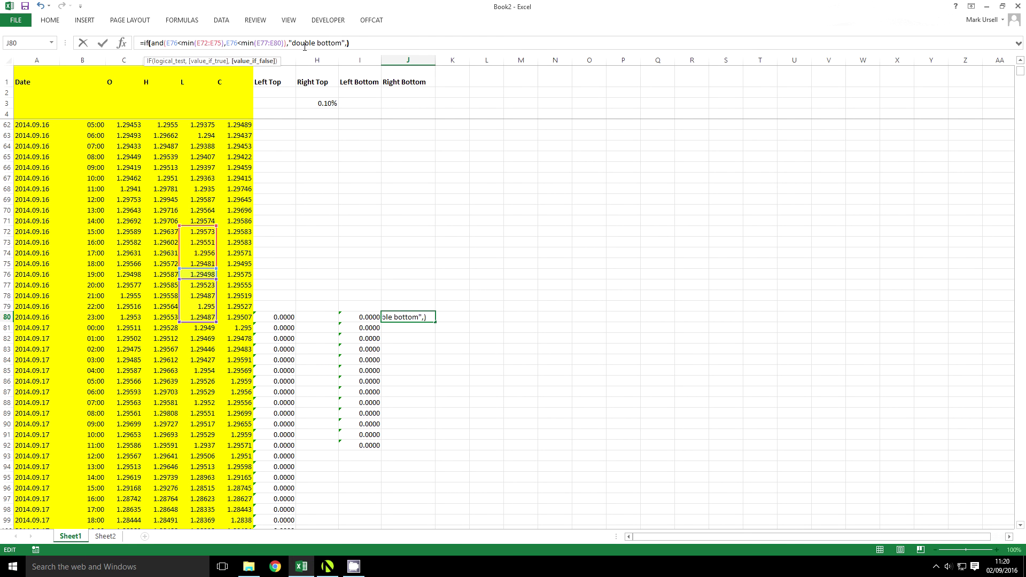
type("0)")
key("Return")
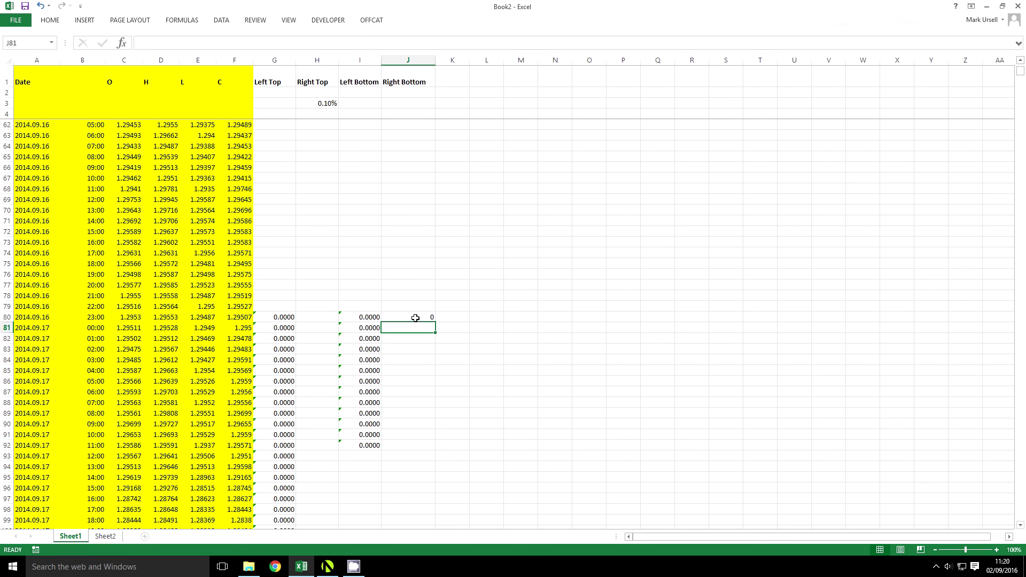
Fill the J80 formula down to J92 and check the flagged J88.
left_click(415, 317)
left_click_drag(435, 323, 443, 447)
left_click(403, 404)
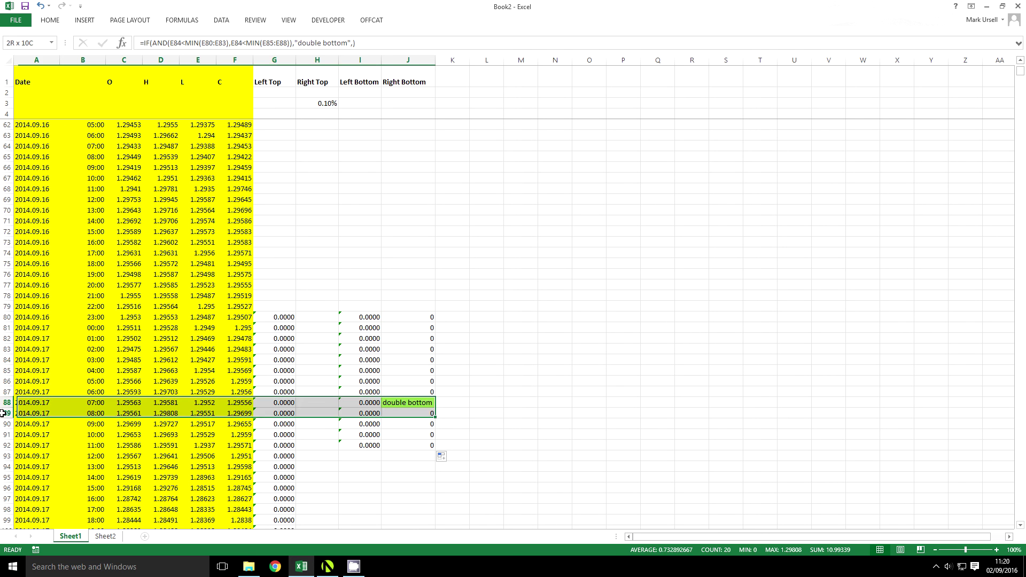
Add the lower-band condition E76>I79-(F79*$H$3) to J80's formula.
left_click(416, 316)
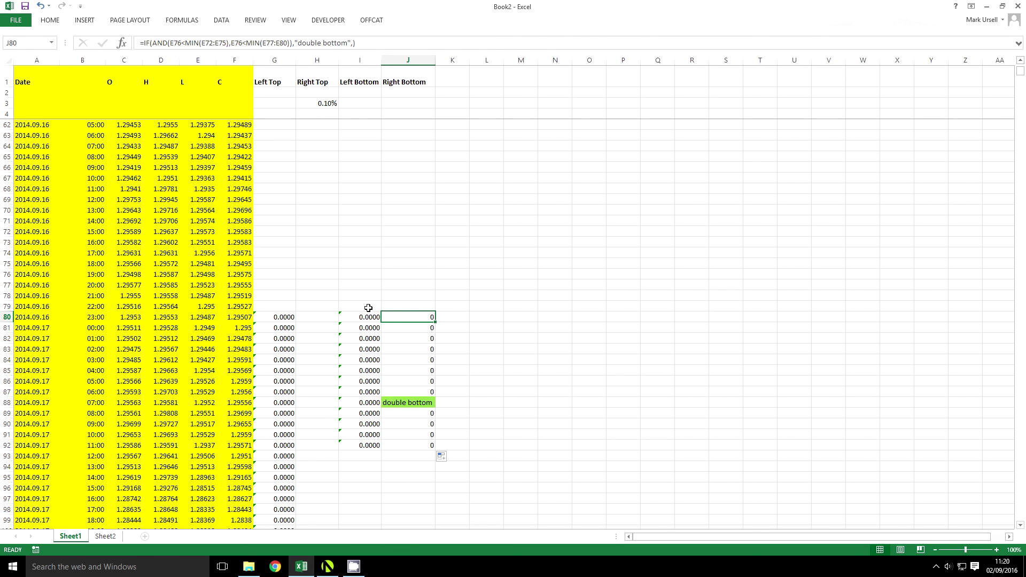
left_click(288, 43)
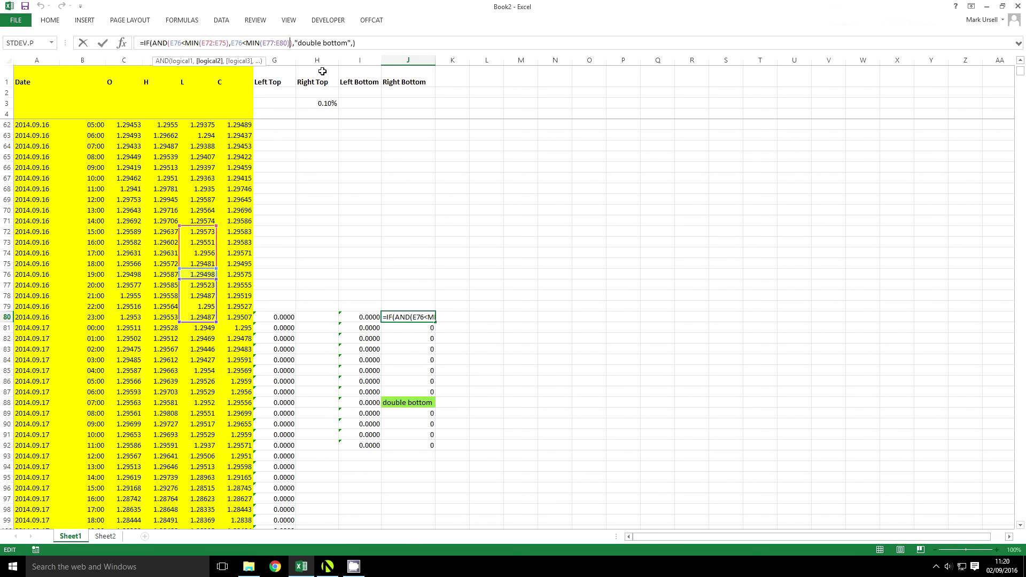
type(",")
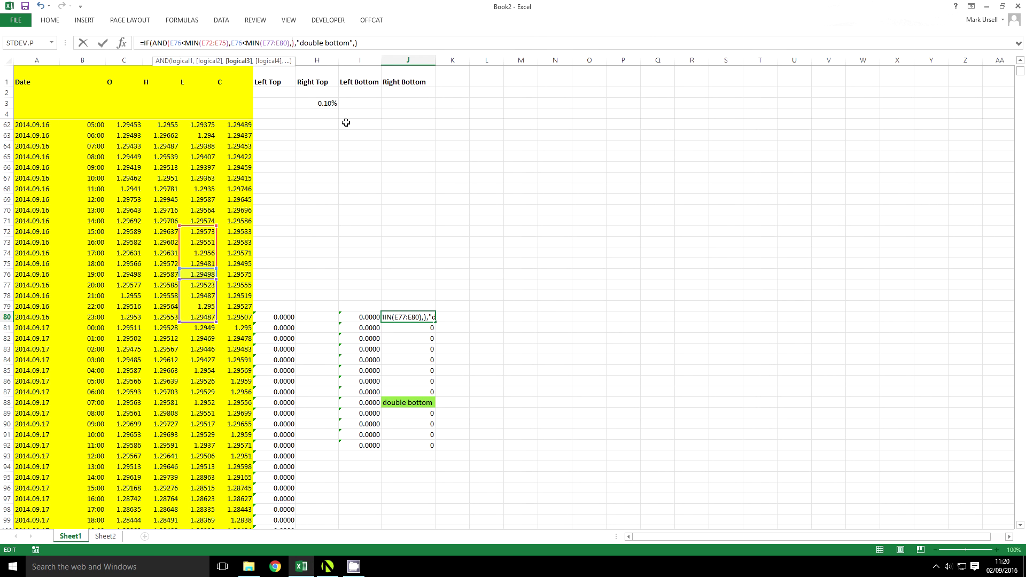
left_click(206, 275)
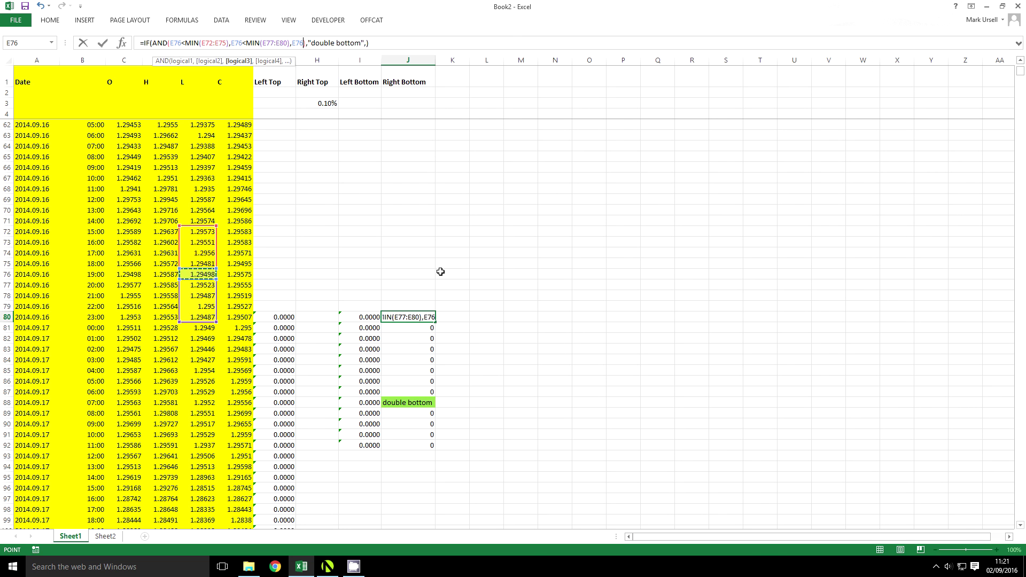
type(">")
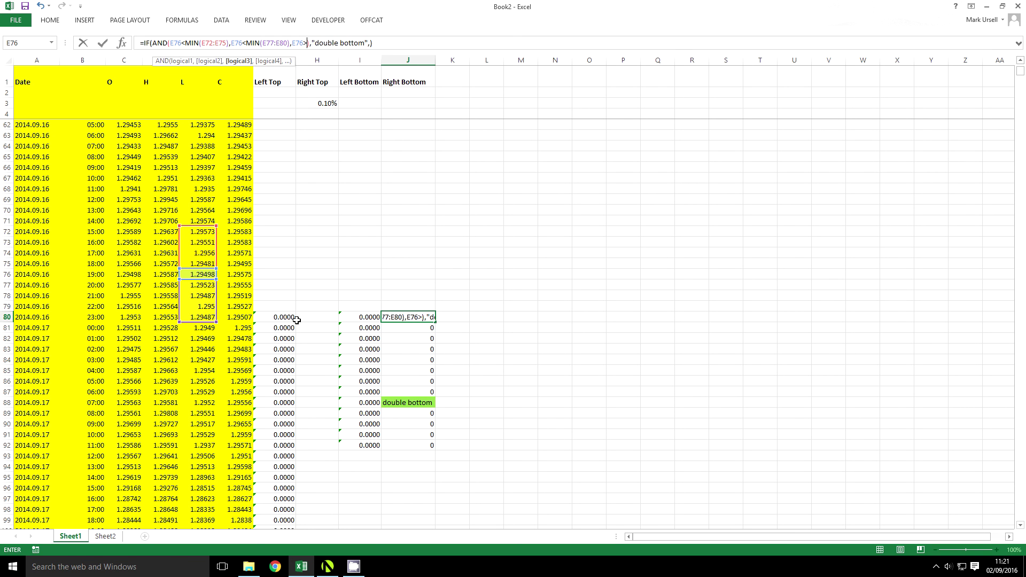
left_click(414, 308)
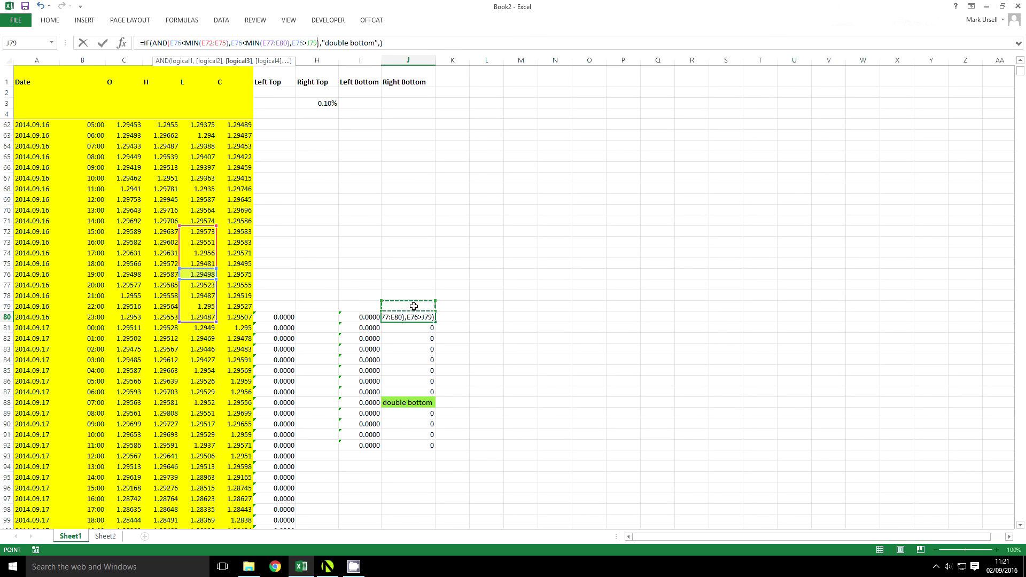
type("*")
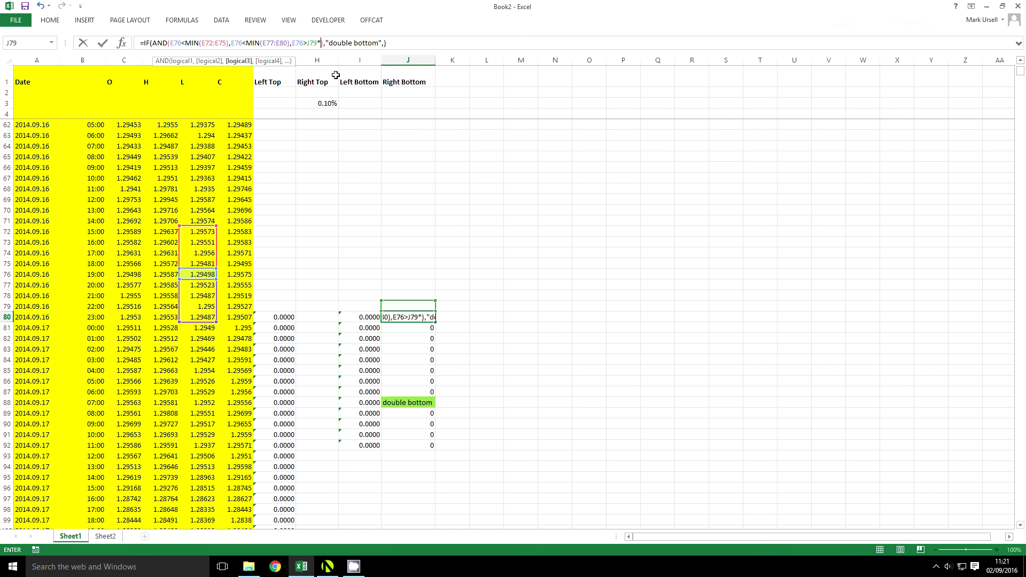
key("BackSpace")
key("BackSpace")
key("BackSpace")
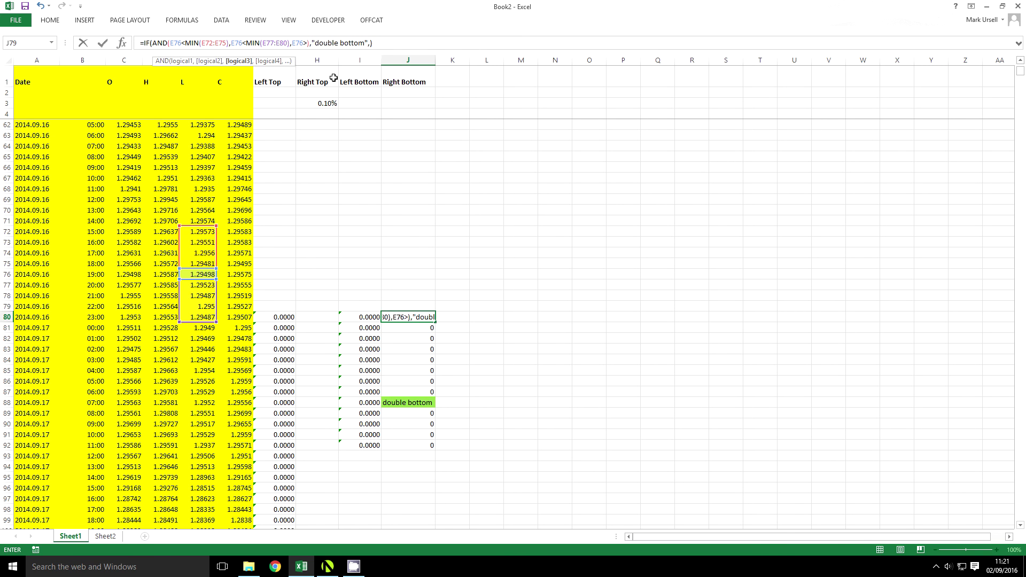
left_click(237, 306)
type("*")
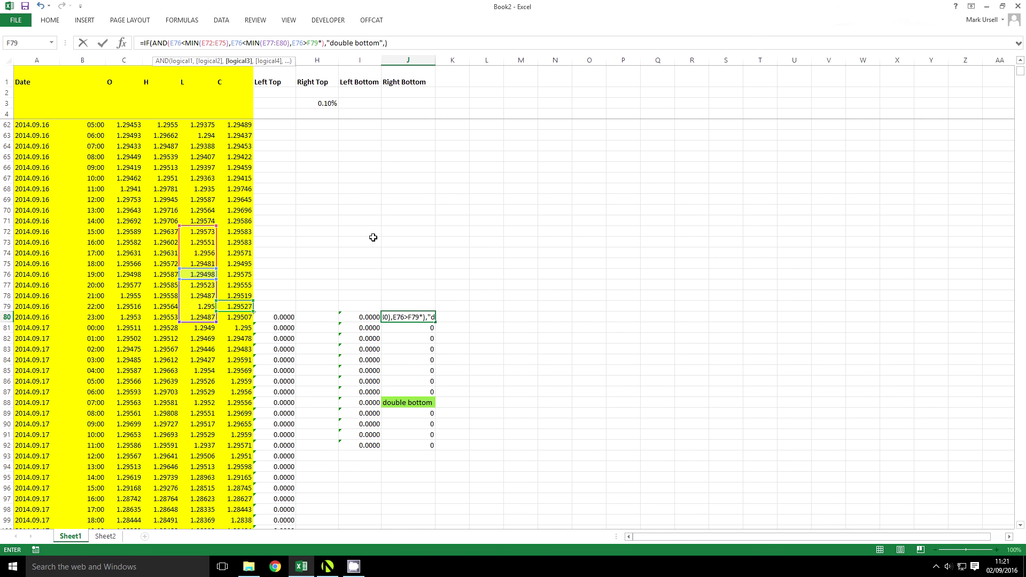
left_click(326, 103)
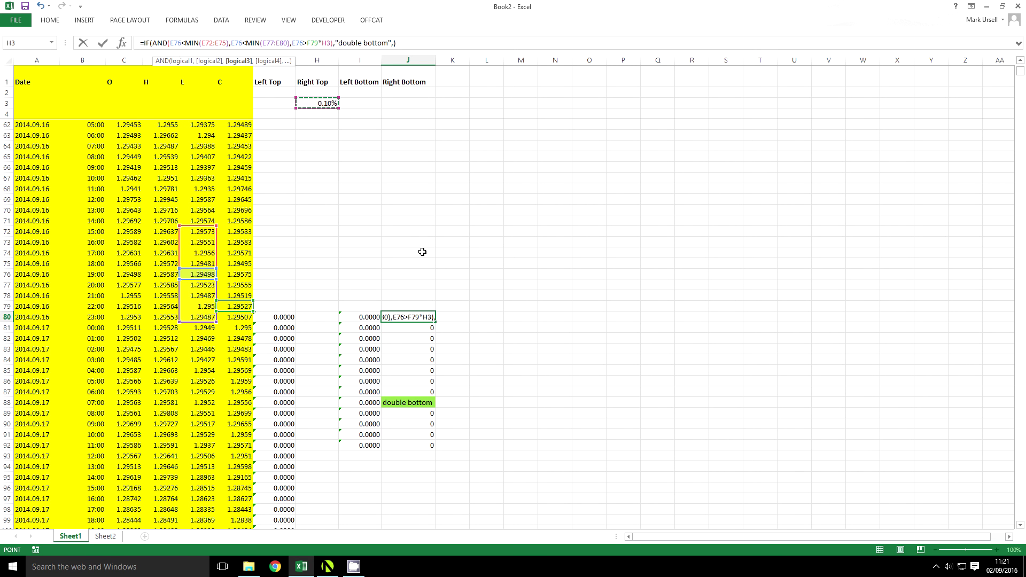
key("F4")
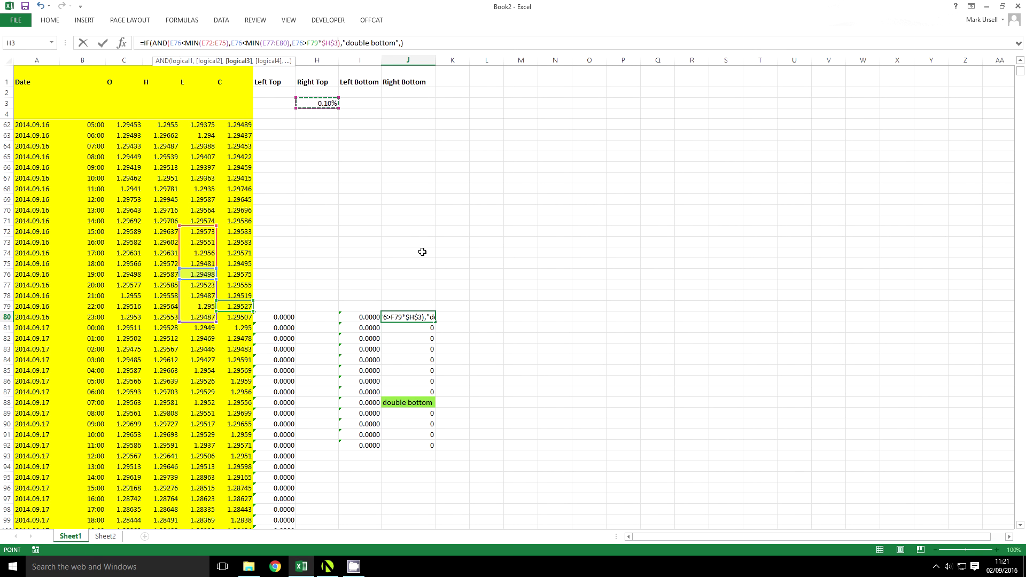
type(")")
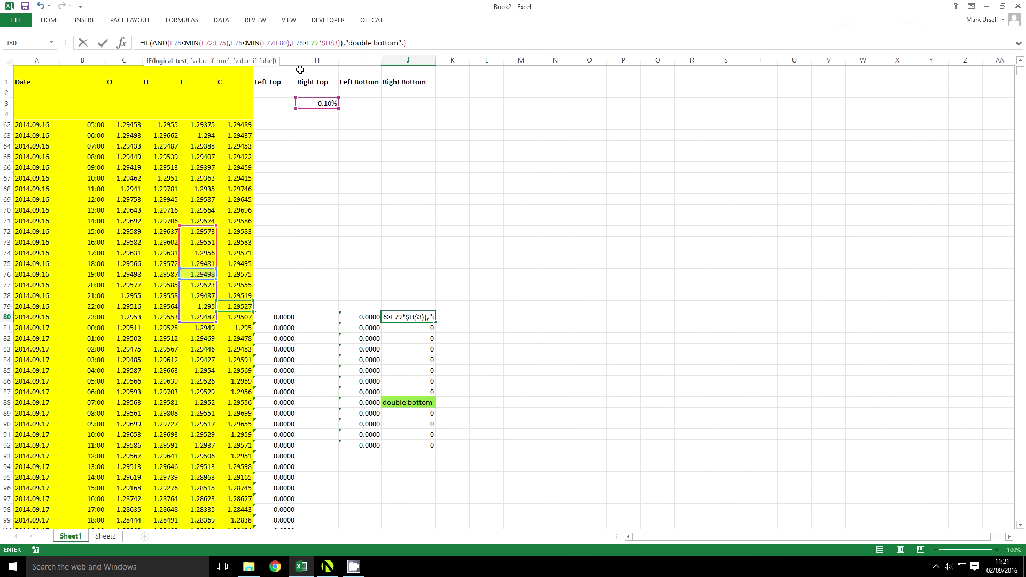
left_click(306, 42)
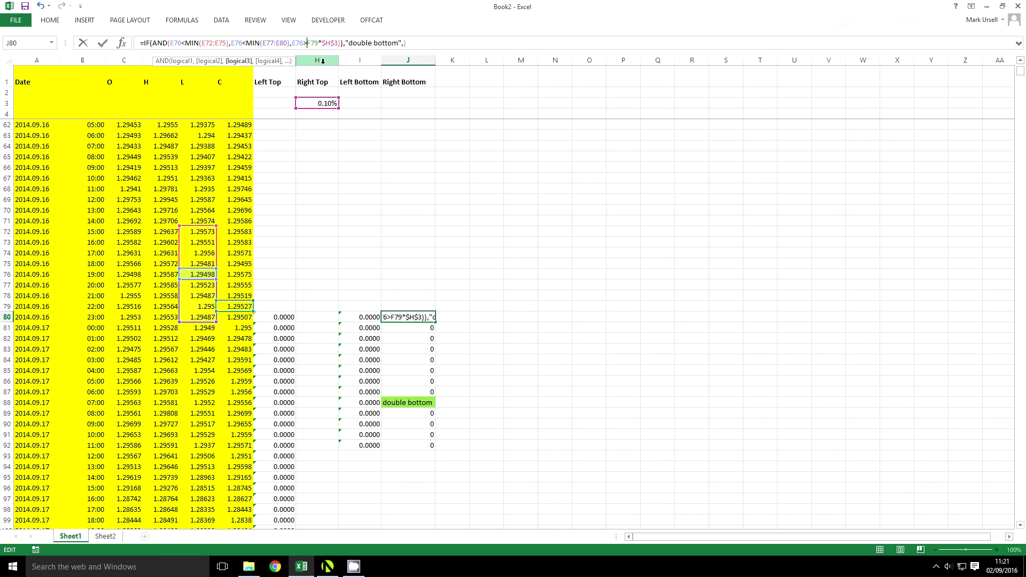
type("(")
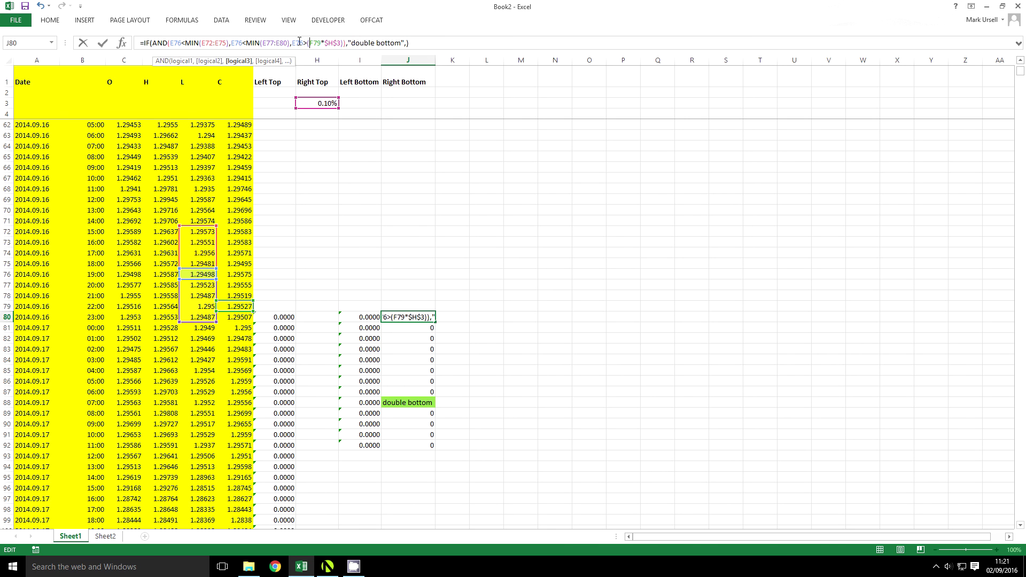
left_click(365, 307)
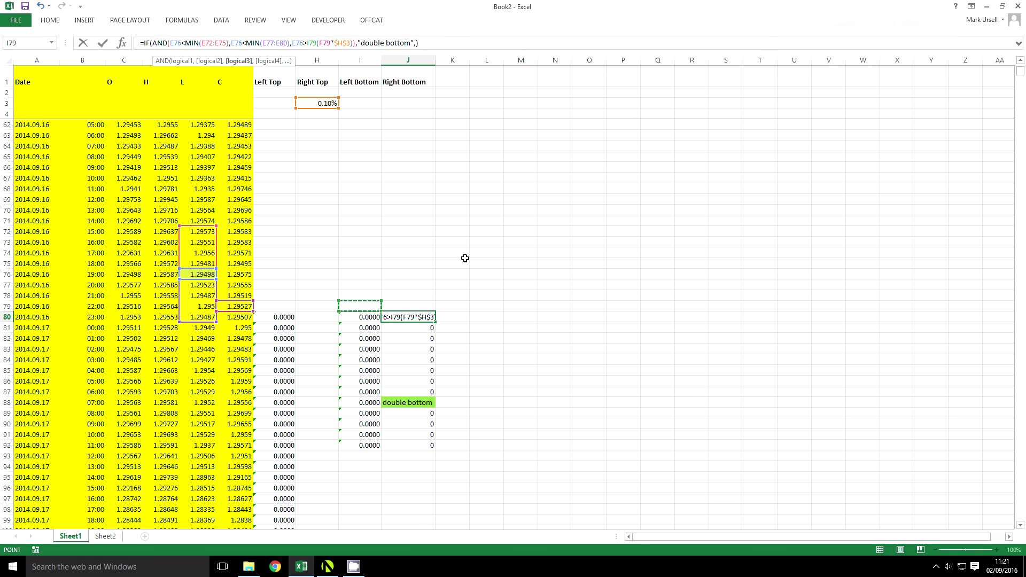
type("+")
key("BackSpace")
type("-")
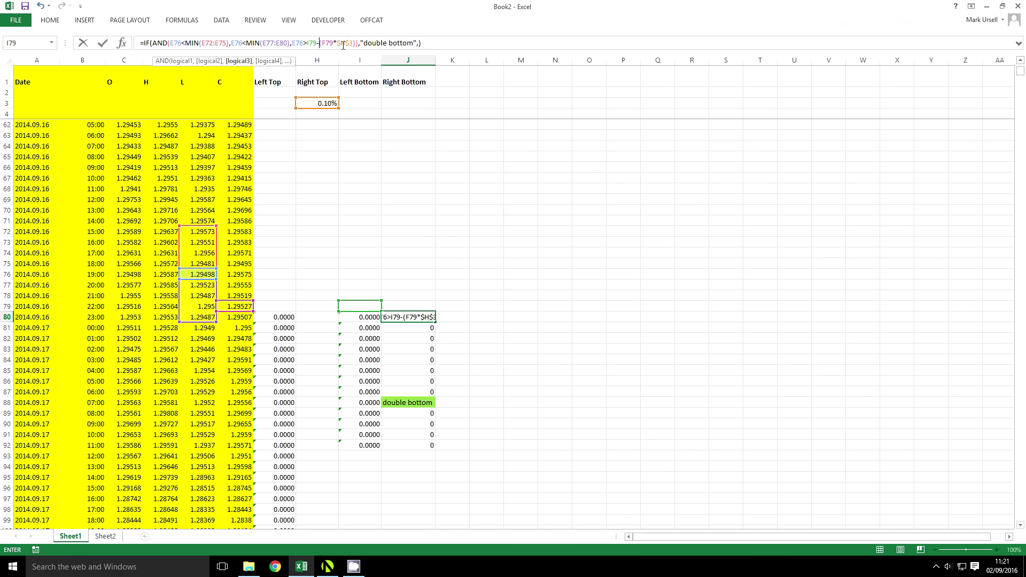
type(",")
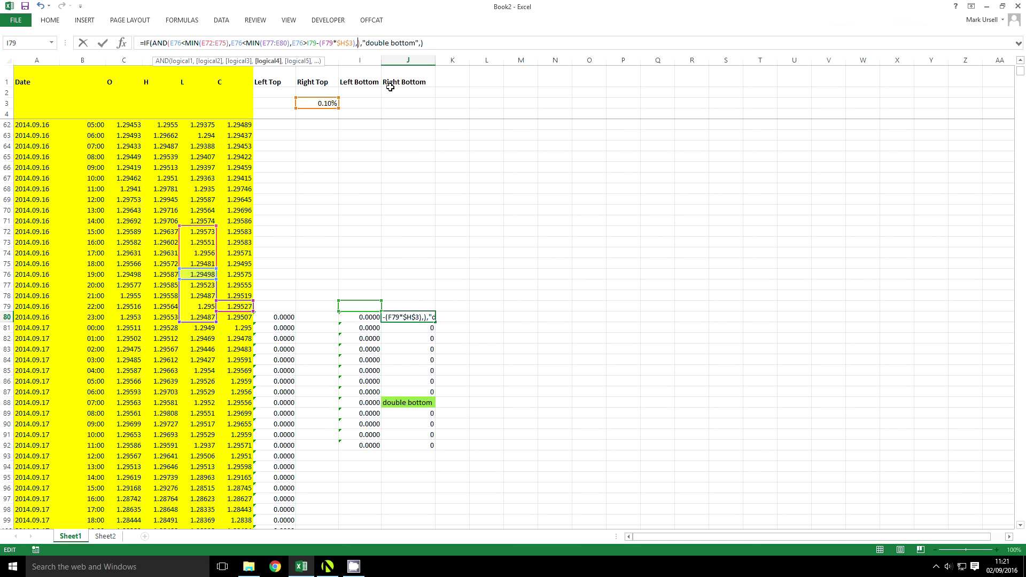
Add the upper-band condition E76<I79+(F79*$H$3).
left_click(201, 273)
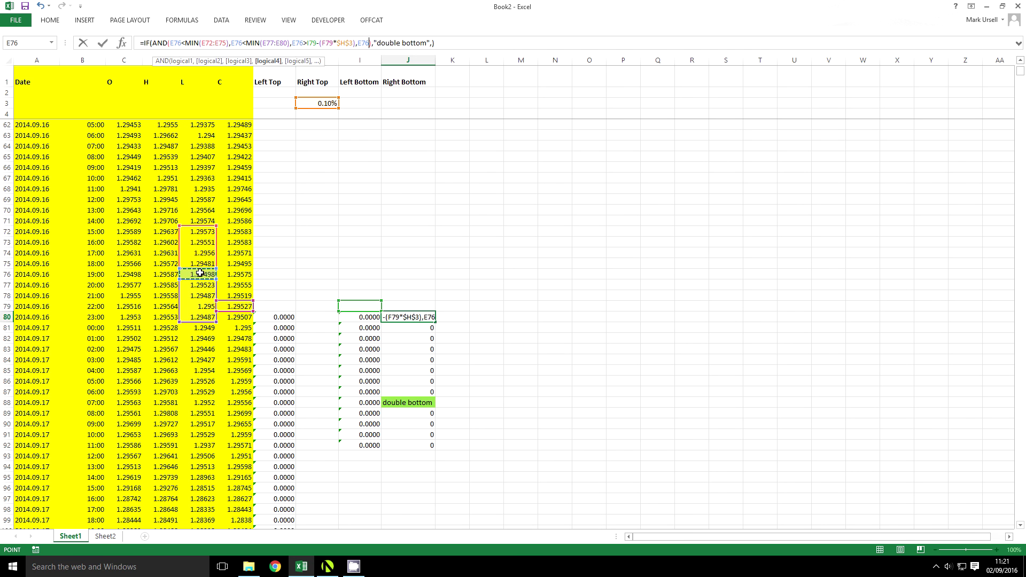
type("<")
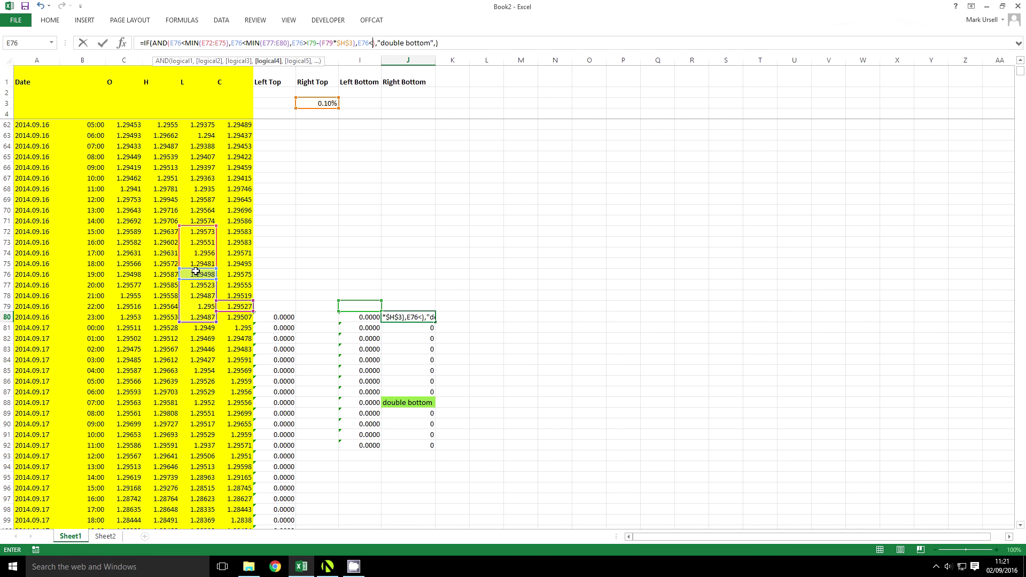
left_click(365, 309)
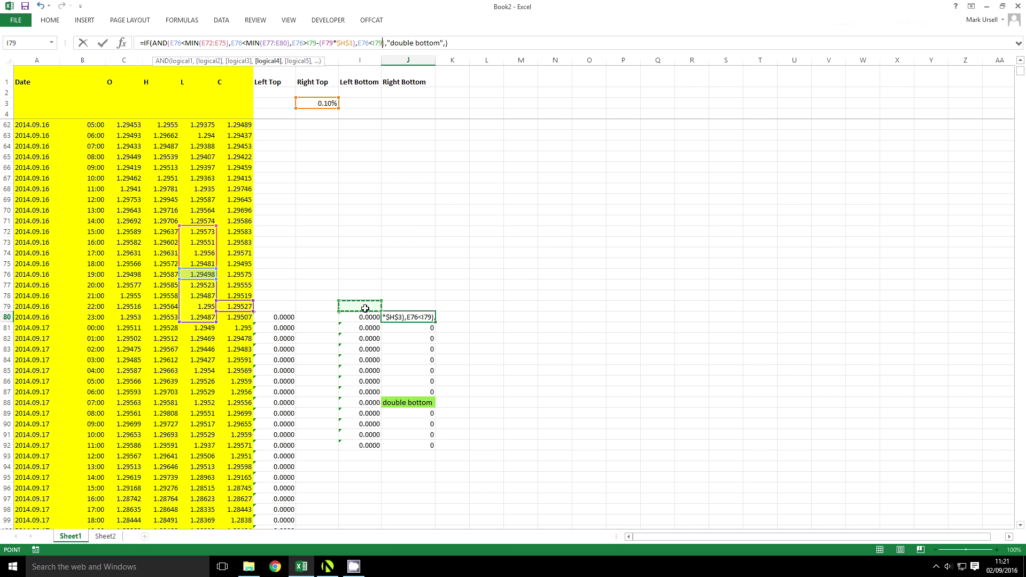
type("+(")
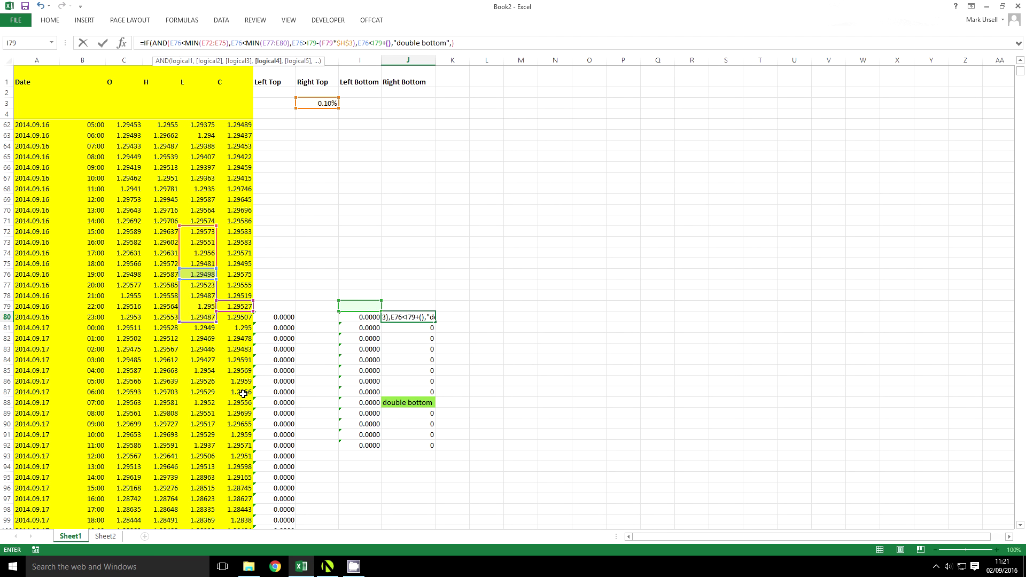
type(")")
left_click(238, 307)
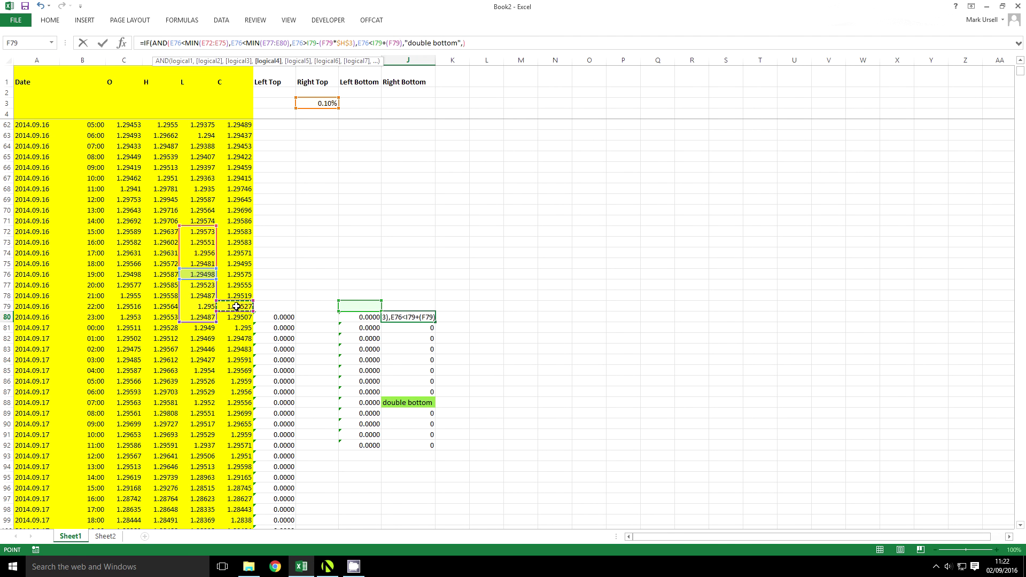
type("*")
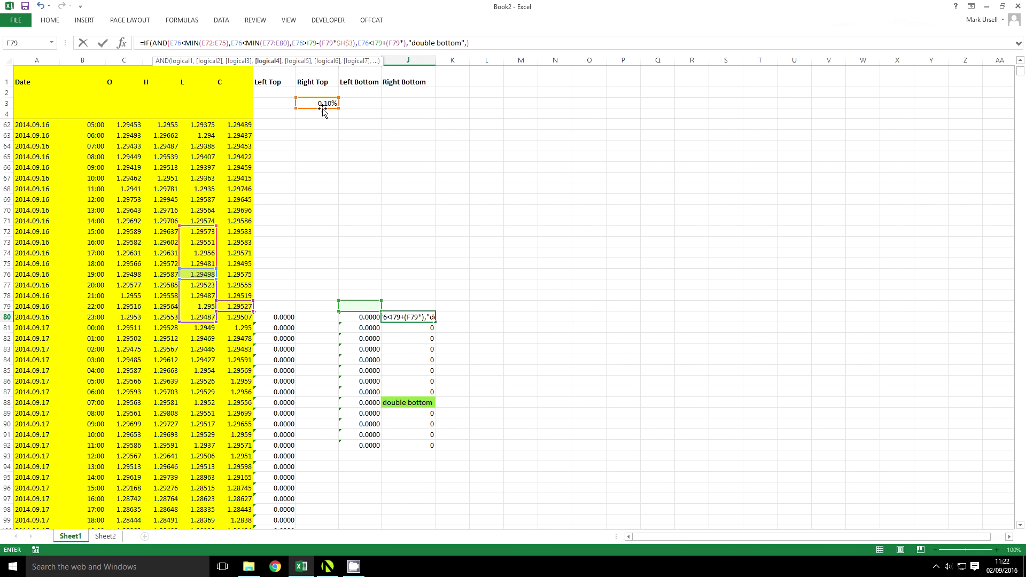
left_click(324, 103)
key("F4")
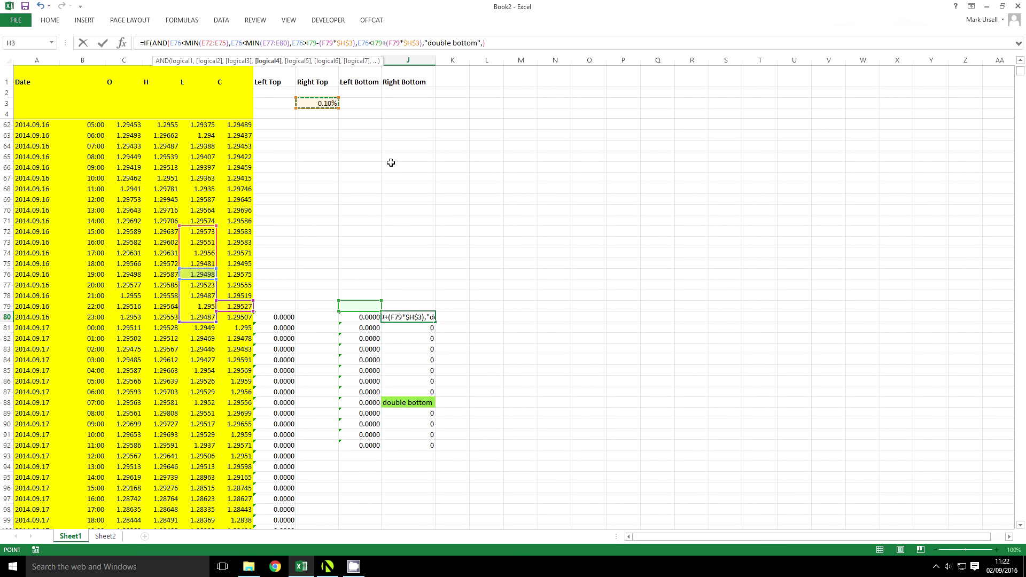
type(")")
Confirm the revised Right Bottom formula and fill it down to J92.
key("Right")
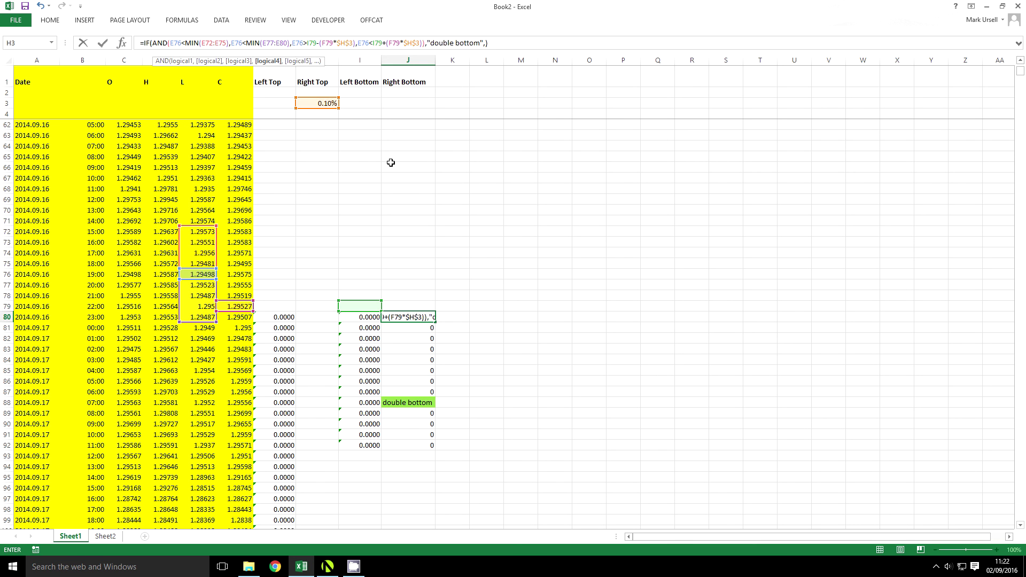
key("Return")
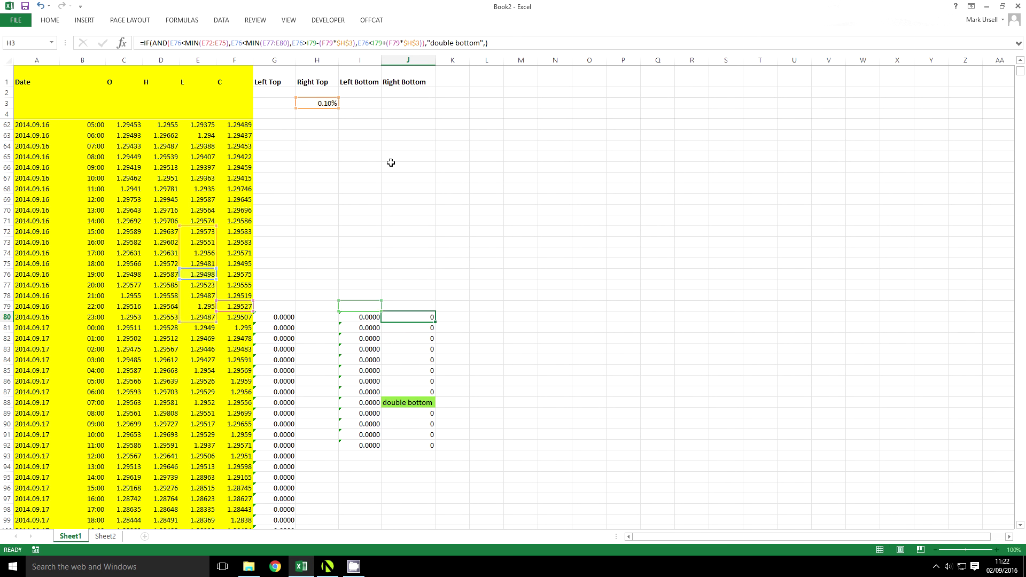
left_click(417, 317)
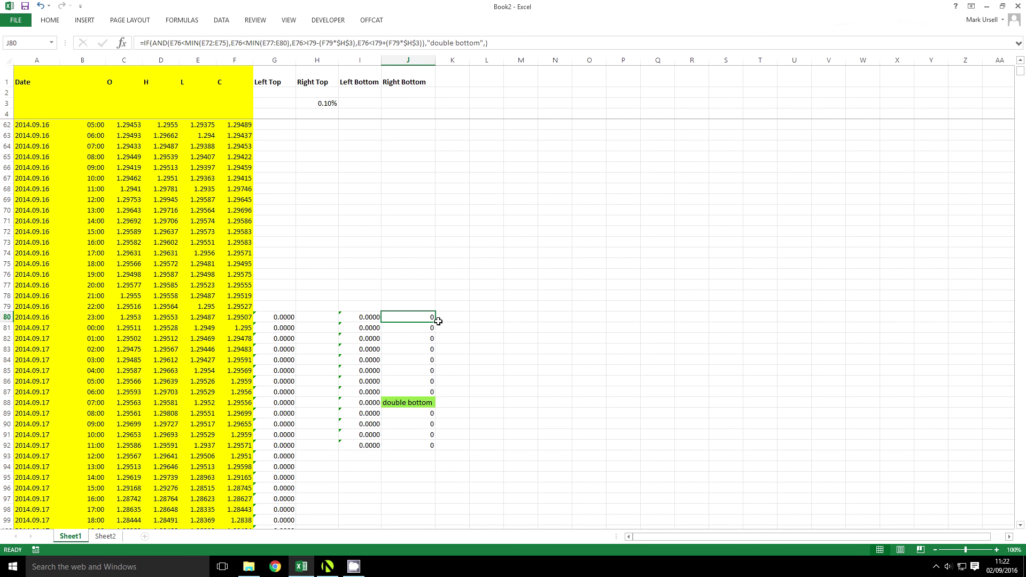
left_click_drag(434, 321, 435, 446)
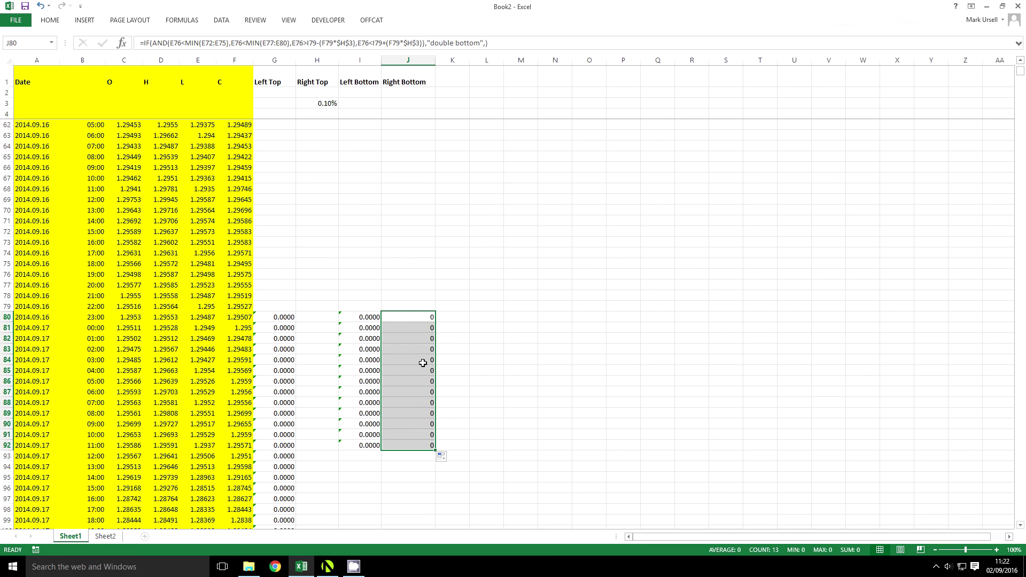
left_click(406, 318)
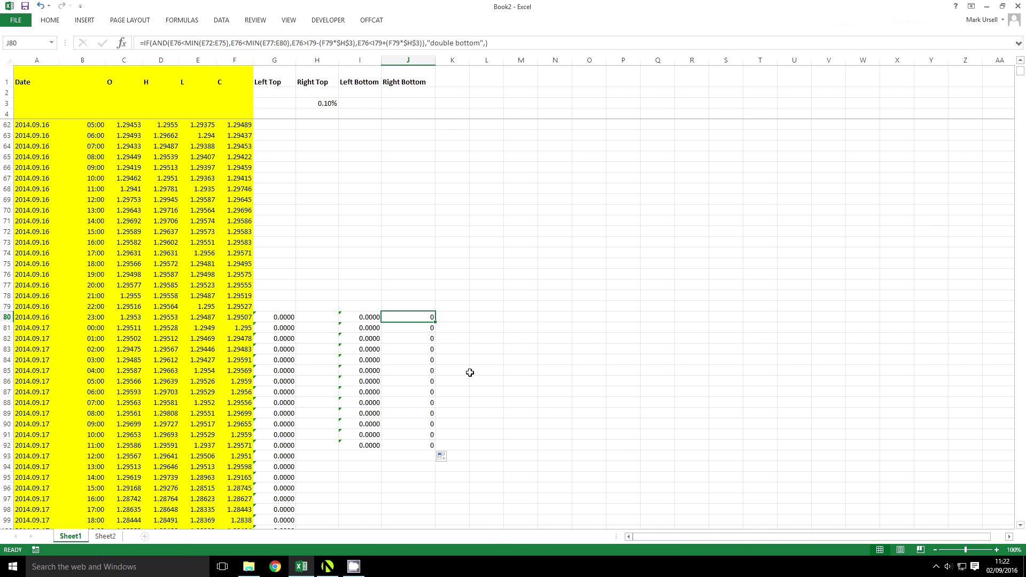
After comparing with H80, add I78>0 to J80's conditions and fill to J92.
left_click(319, 318)
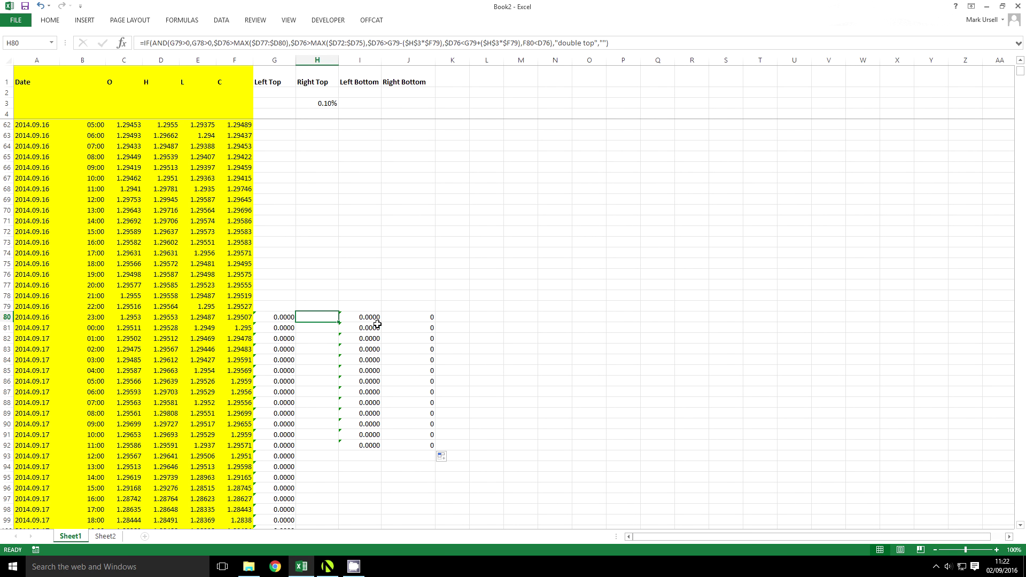
double_click(317, 317)
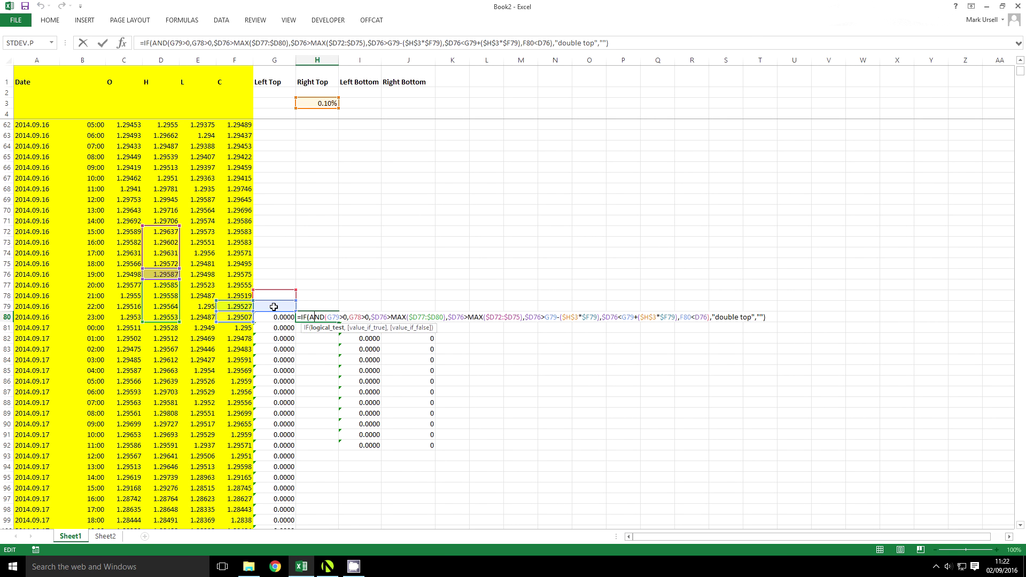
key("Escape")
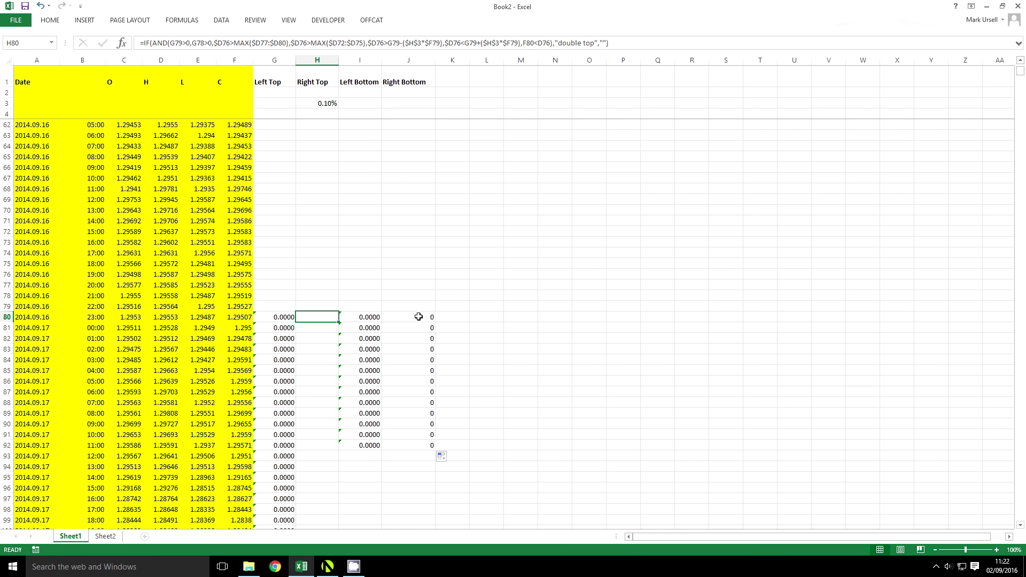
left_click(416, 317)
left_click(171, 43)
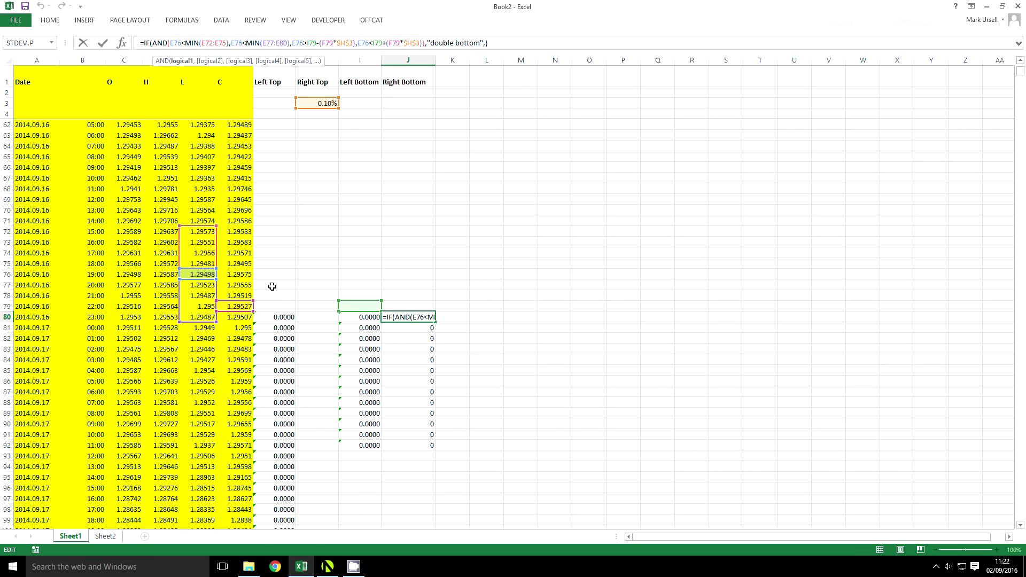
left_click(368, 305)
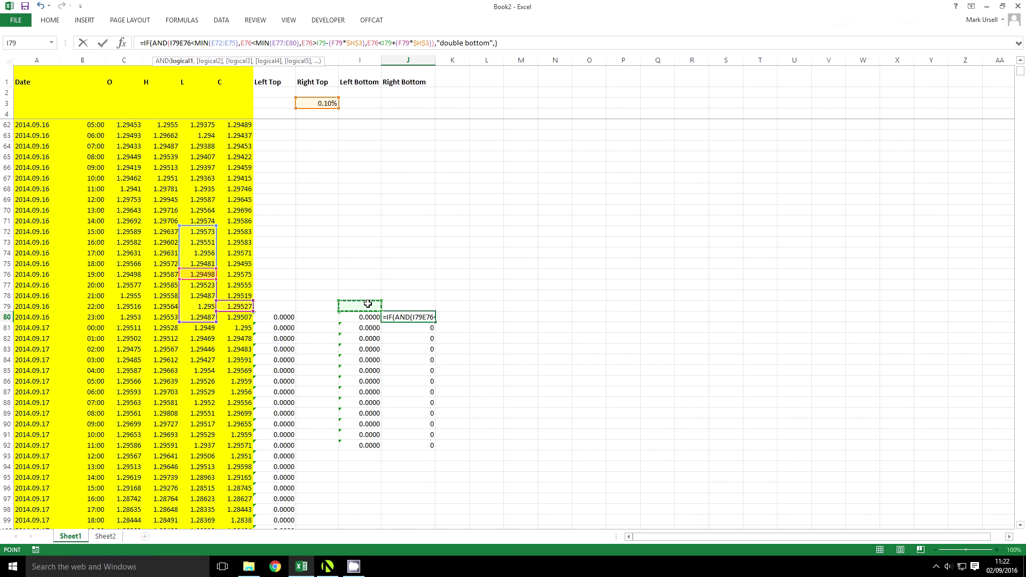
type(">0,")
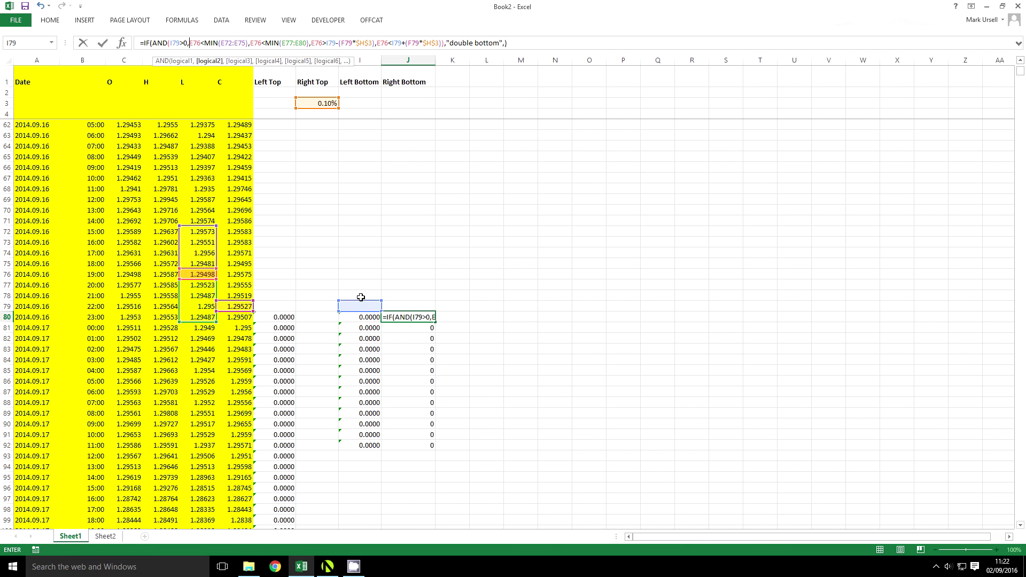
left_click(361, 297)
type(">0,")
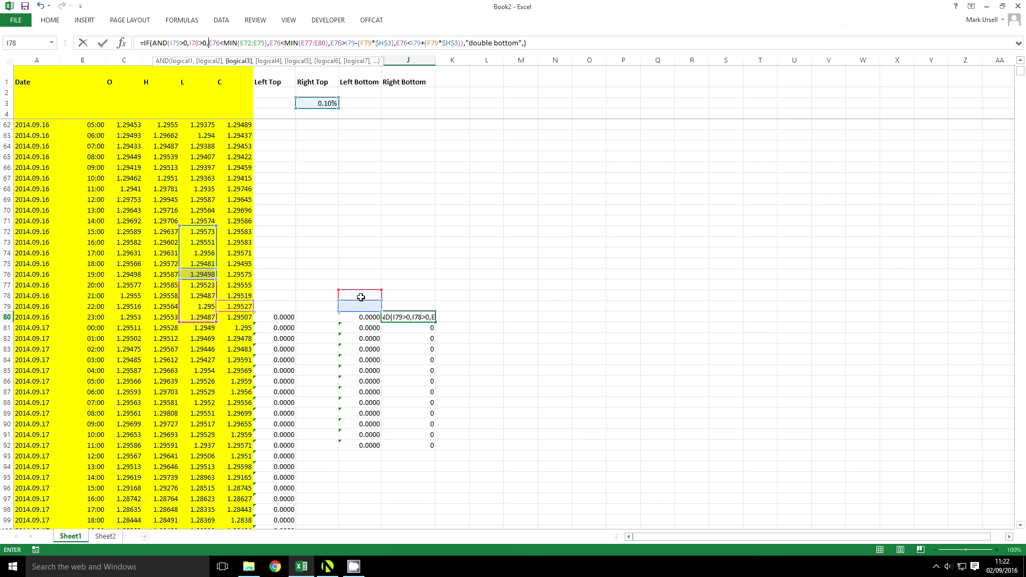
key("Return")
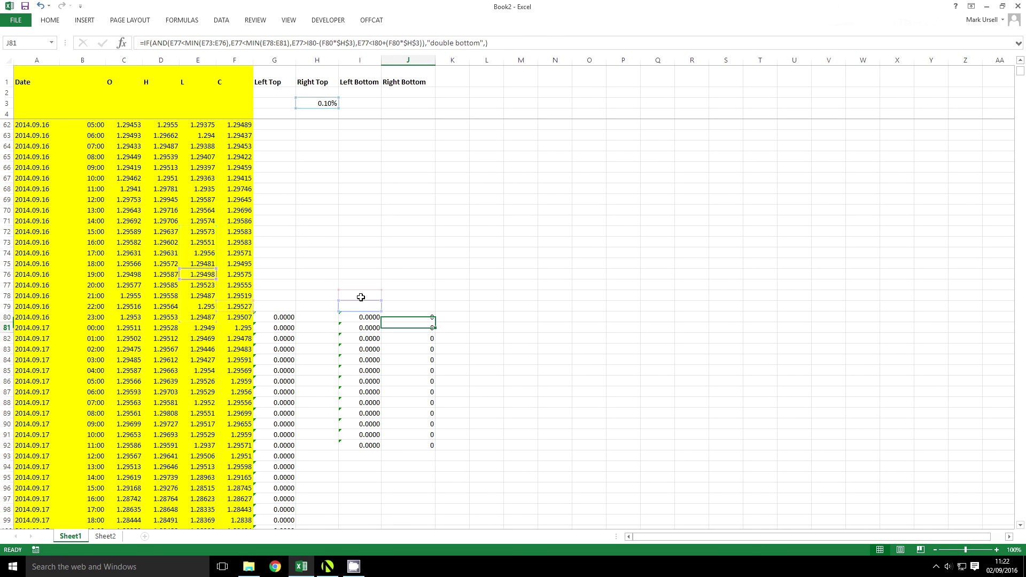
left_click(411, 316)
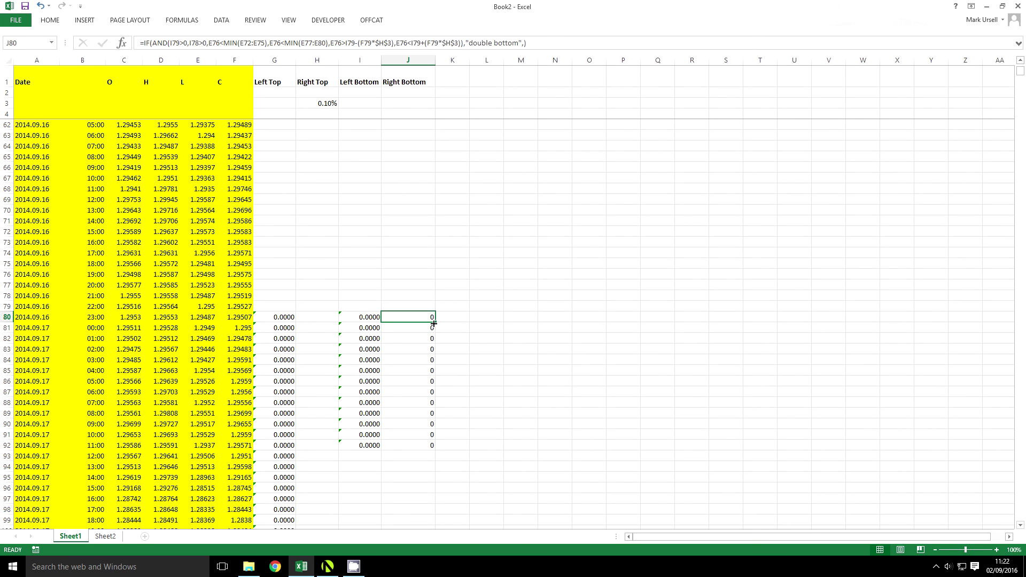
left_click_drag(435, 322, 440, 453)
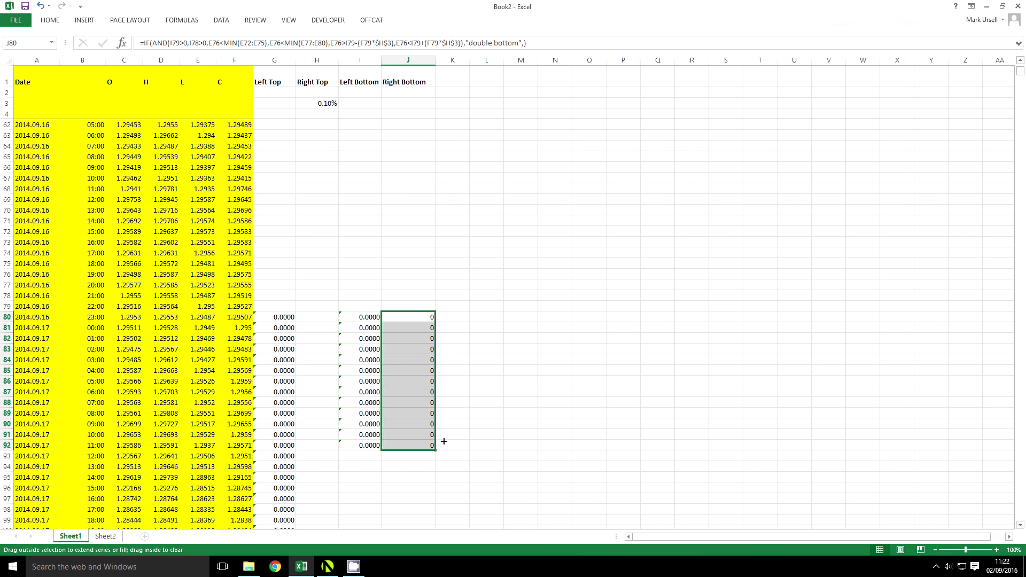
left_click(418, 317)
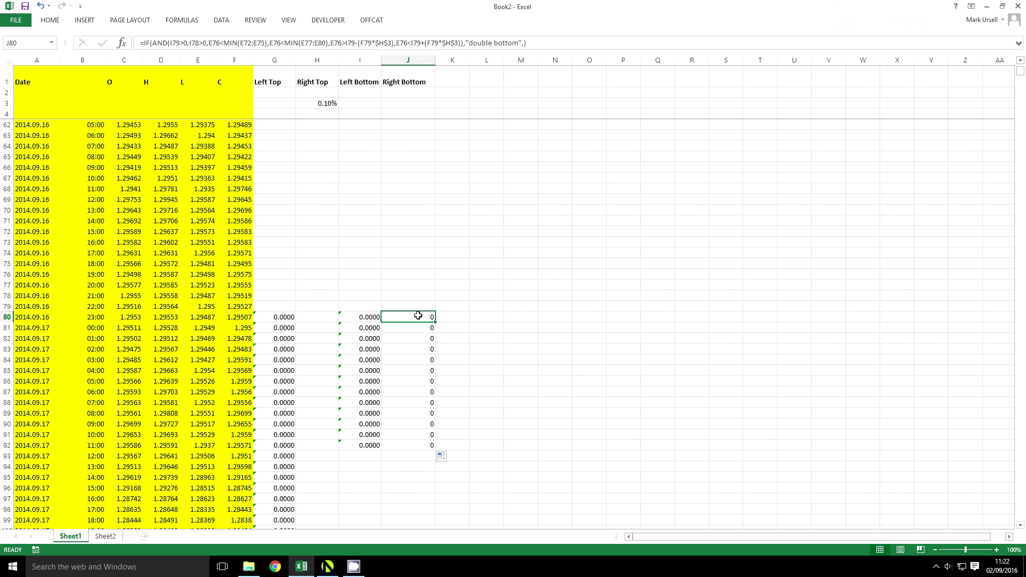
Make J80 return "" when false and refill it down to J92.
left_click(310, 319)
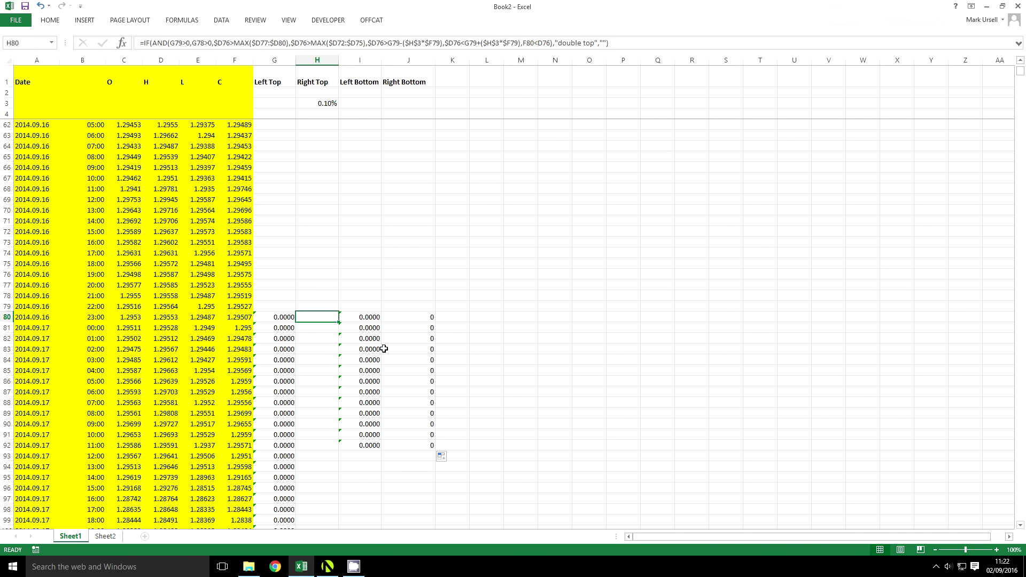
left_click(421, 318)
left_click(525, 43)
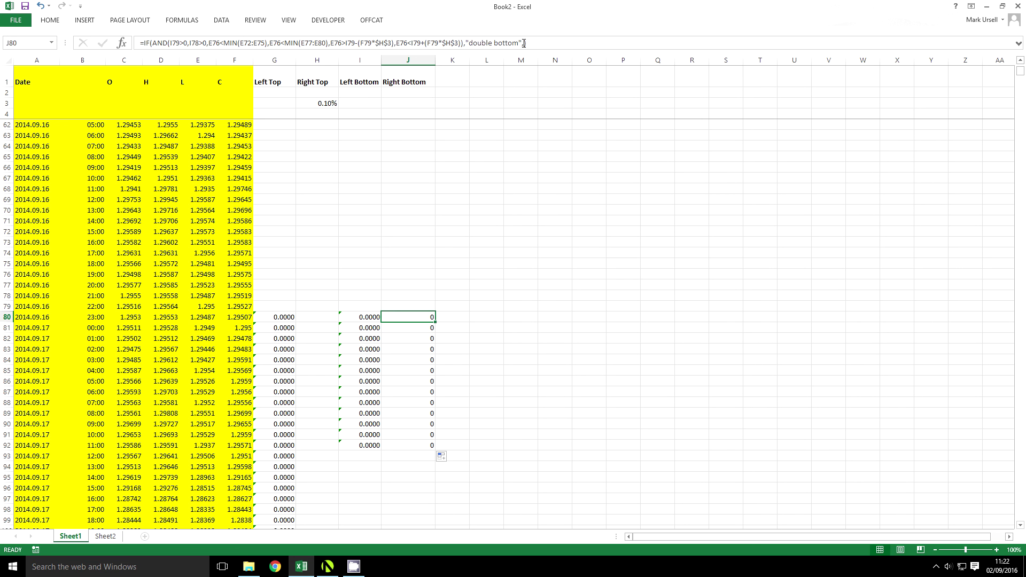
left_click(524, 43)
type(",\"\"")
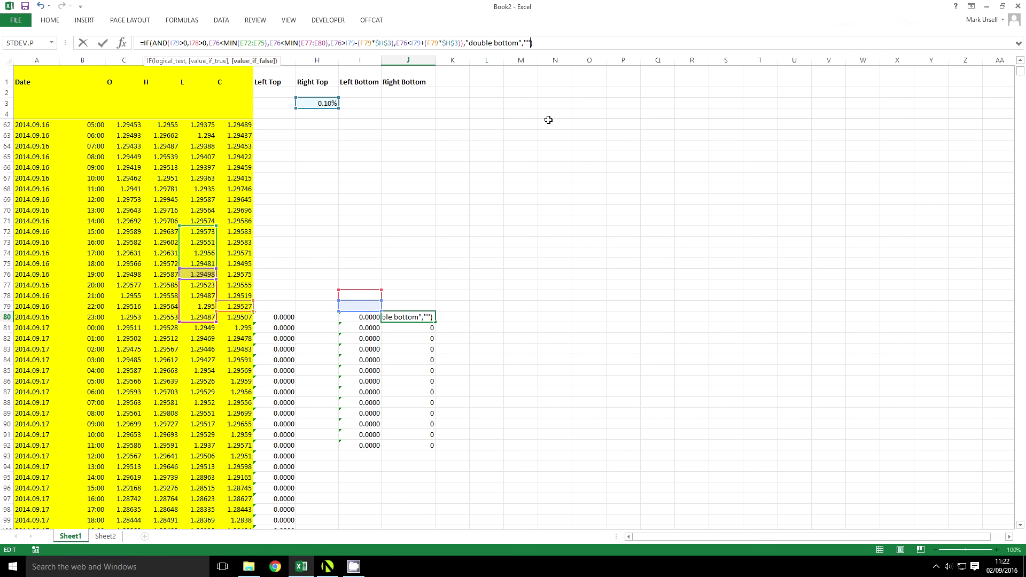
key("Return")
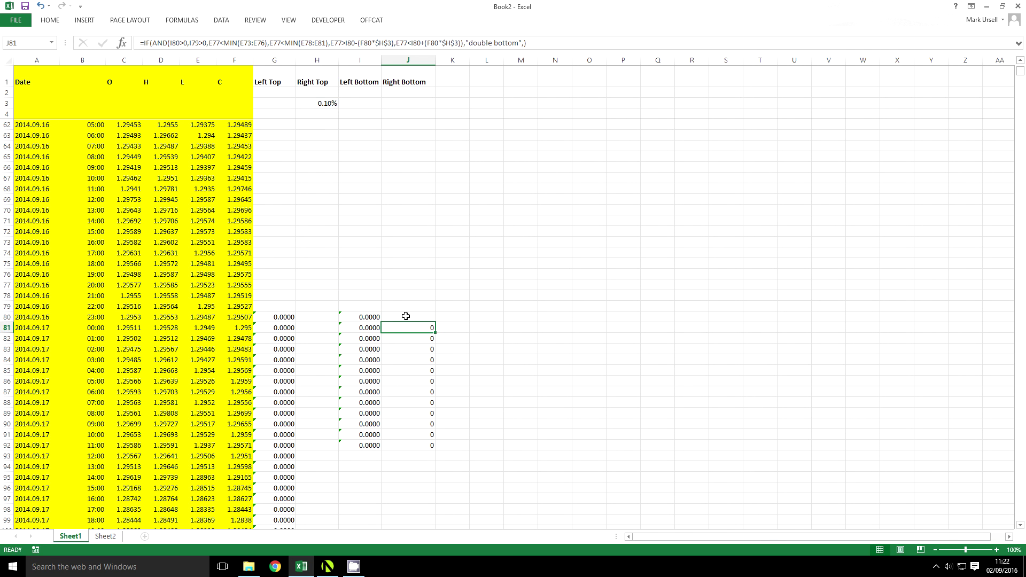
left_click(406, 316)
left_click_drag(436, 323, 436, 446)
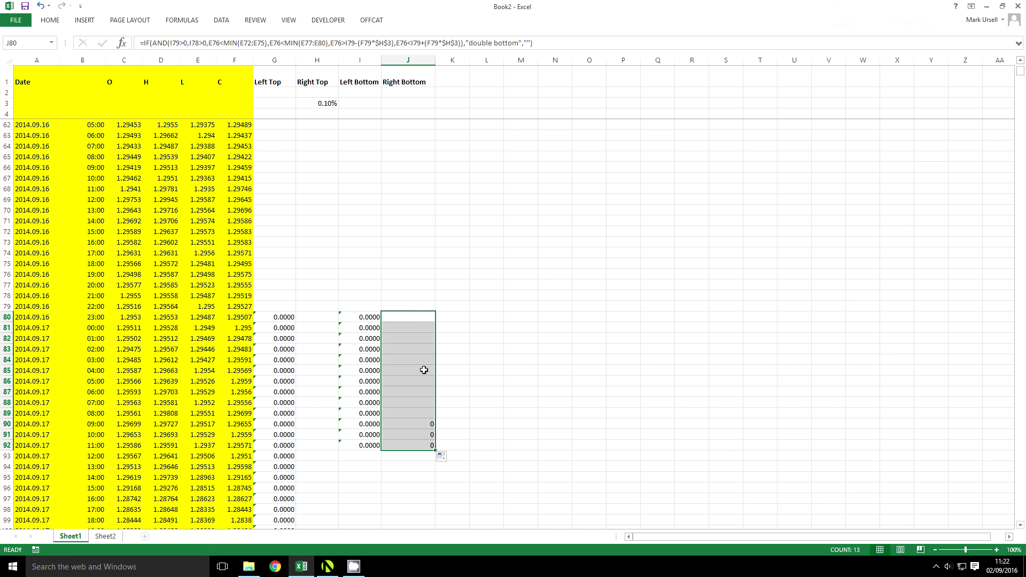
After checking H80, insert the F80>E76 condition into J80's formula.
key("Delete")
left_click(314, 318)
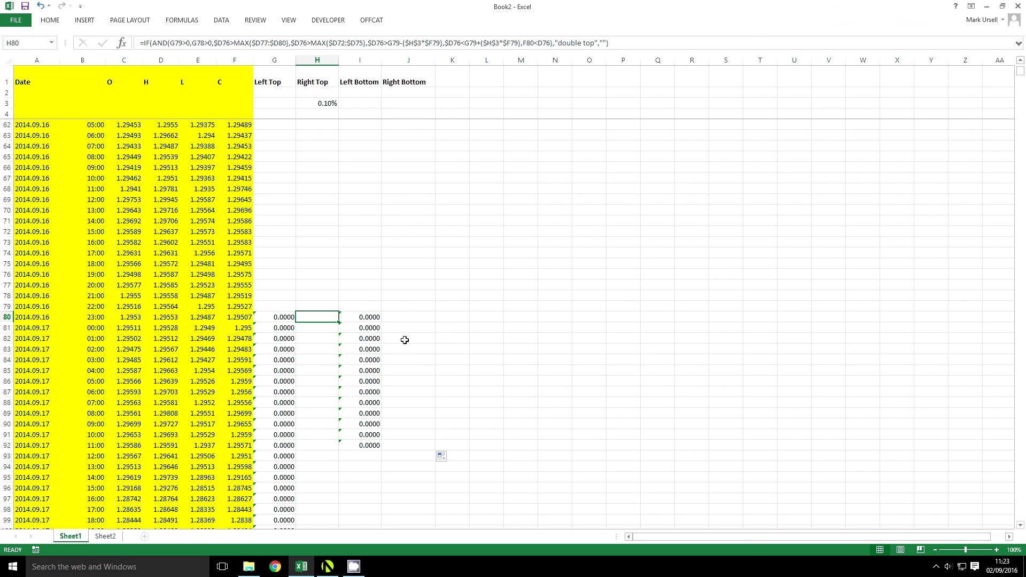
left_click(401, 318)
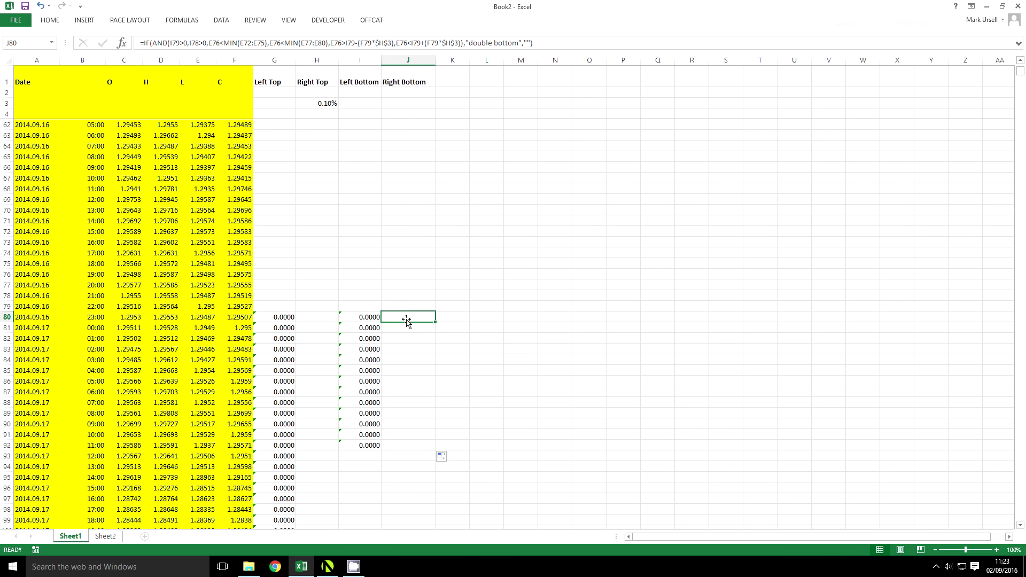
left_click(464, 43)
type(",")
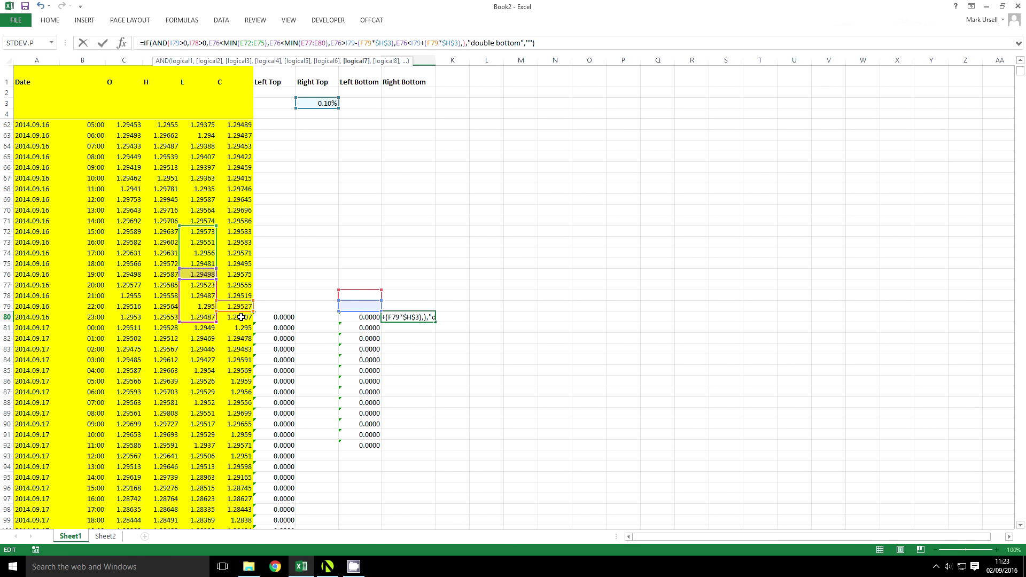
left_click(242, 317)
type(">")
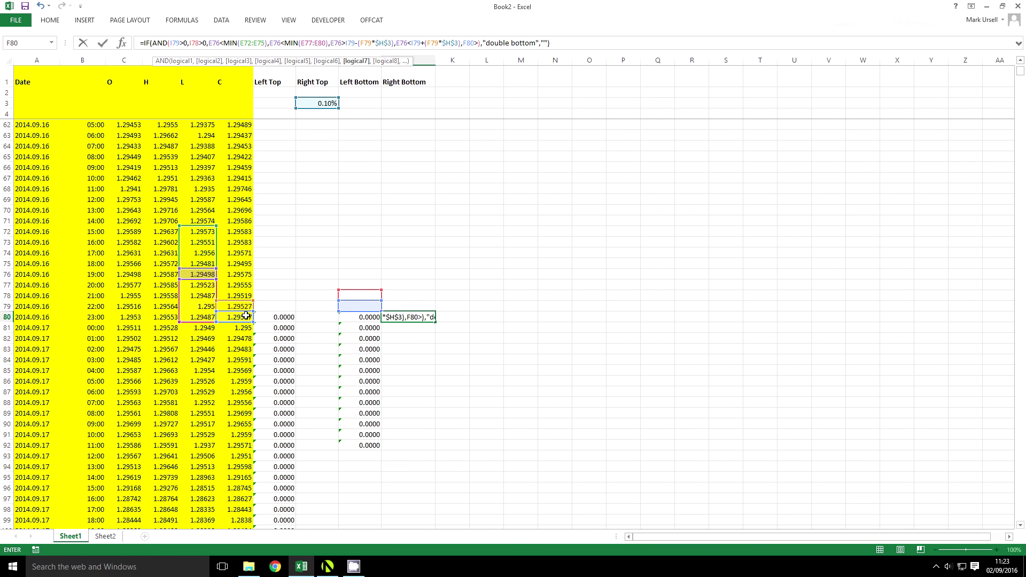
left_click(203, 275)
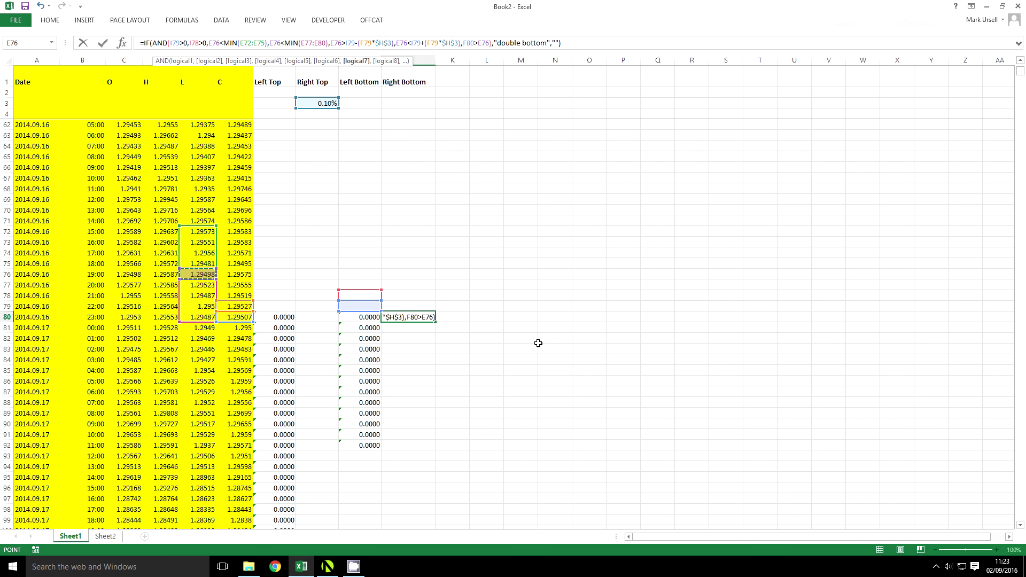
Confirm J80, fill it to J92, then fill I92:J92 to the last data row.
key("Return")
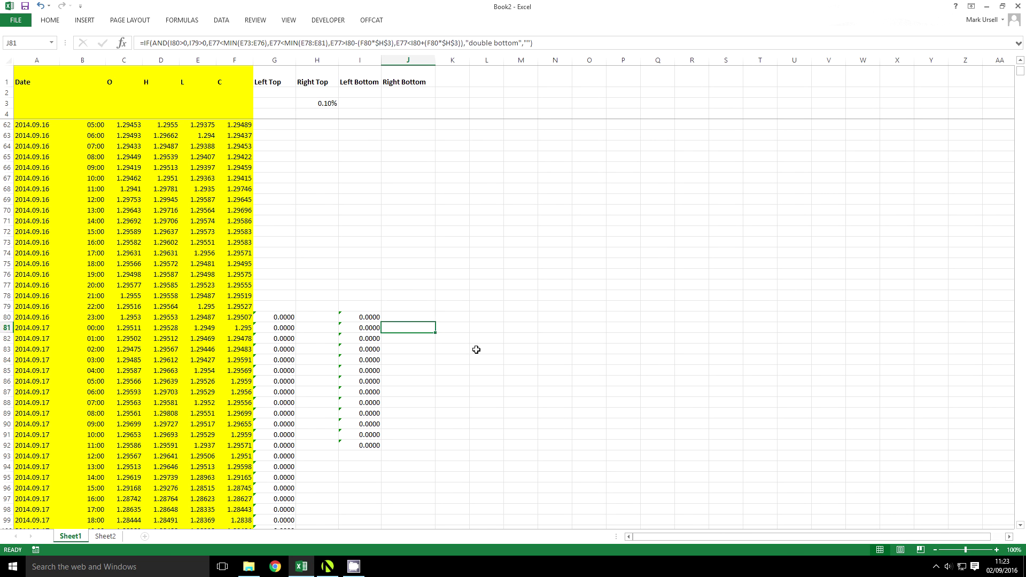
left_click(417, 319)
left_click_drag(436, 323, 435, 446)
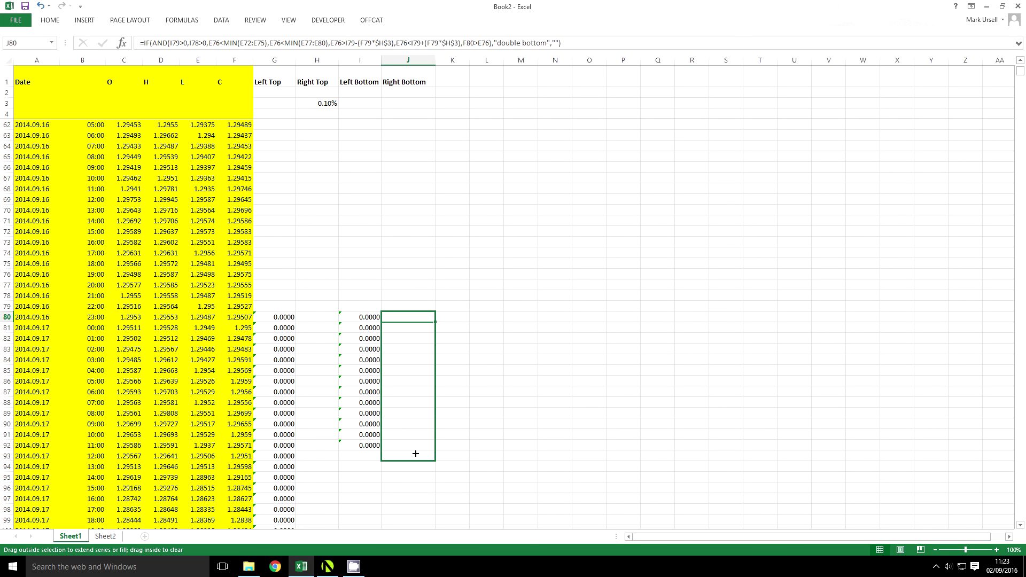
left_click_drag(358, 445, 405, 445)
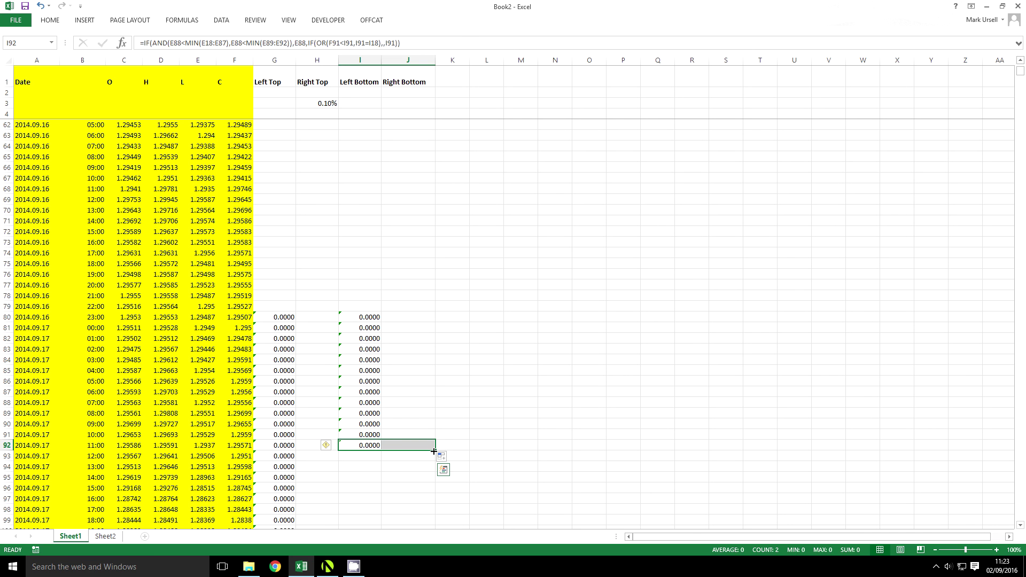
left_click_drag(435, 450, 447, 521)
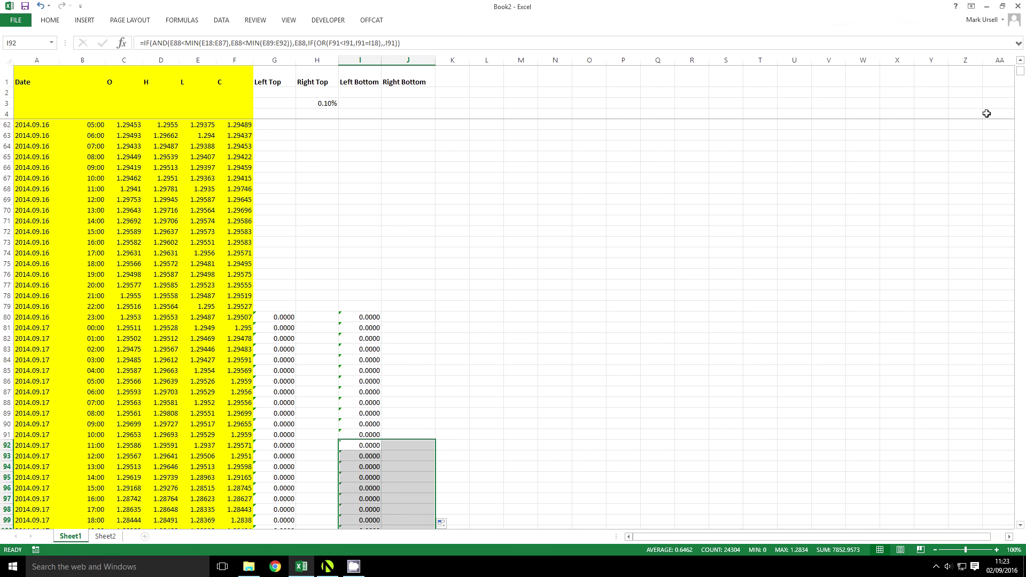
left_click_drag(1019, 71, 1021, 86)
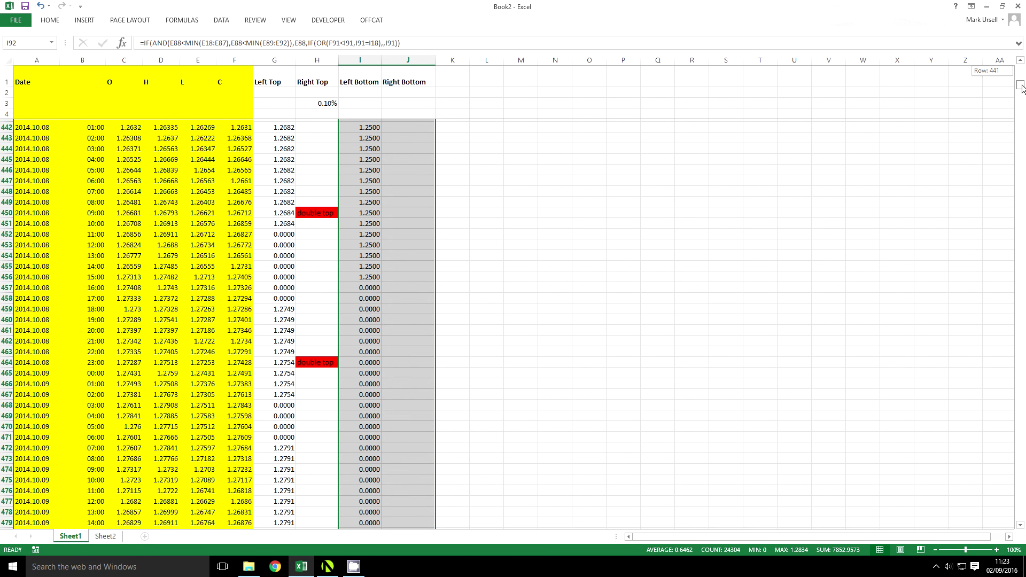
Inspect the flagged double tops at rows 450 and 464 and double bottom at 508.
left_click(316, 213)
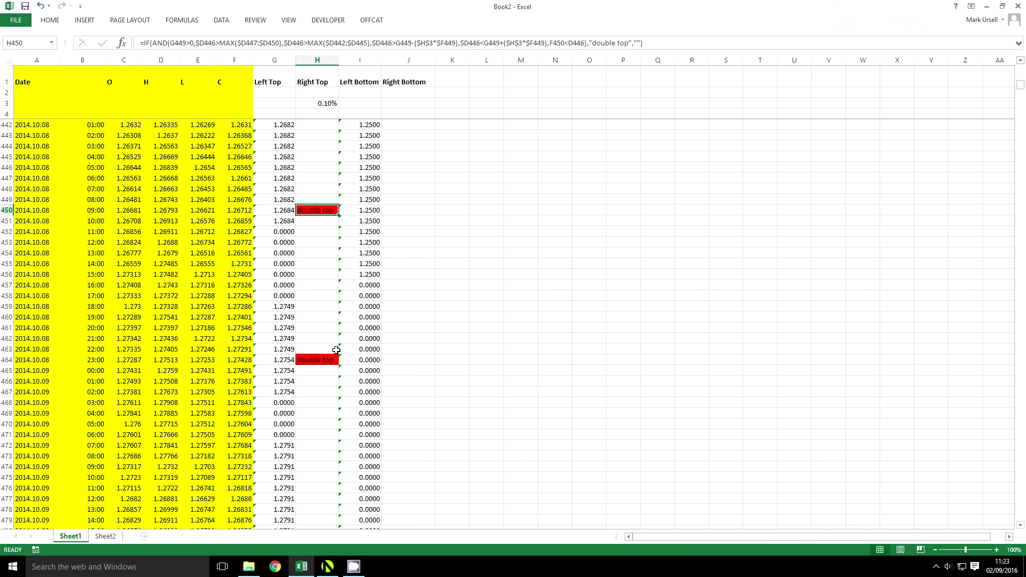
scroll(336, 350, "down", 3)
left_click(317, 296)
scroll(356, 399, "down", 2)
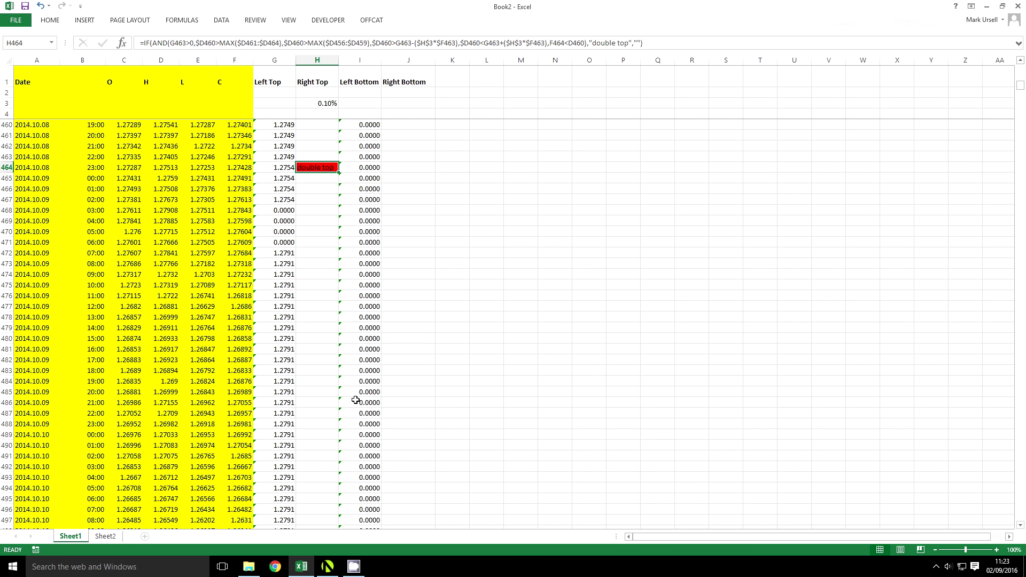
scroll(356, 400, "down", 4)
scroll(357, 399, "down", 3)
left_click(407, 315)
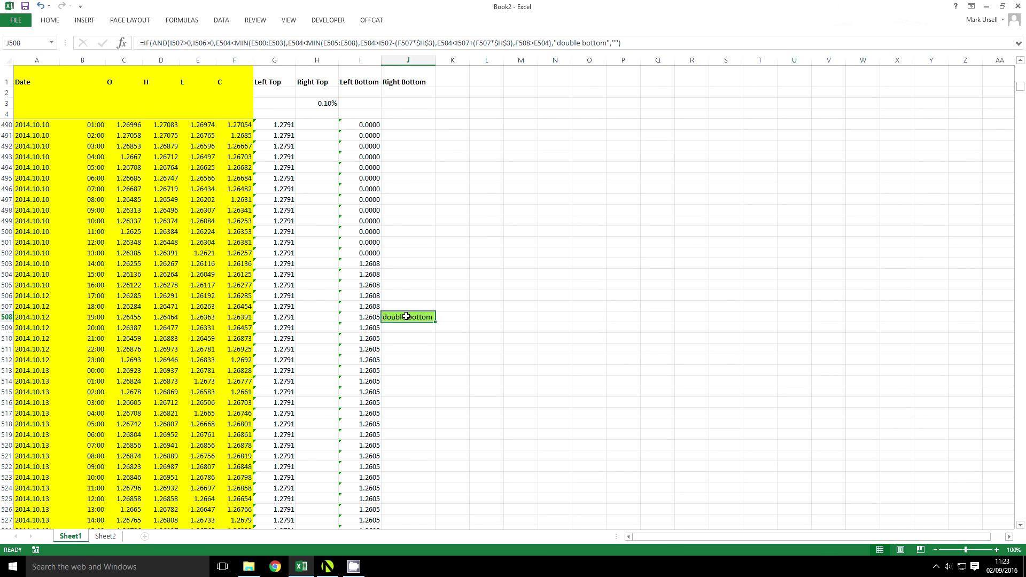
scroll(406, 412, "down", 5)
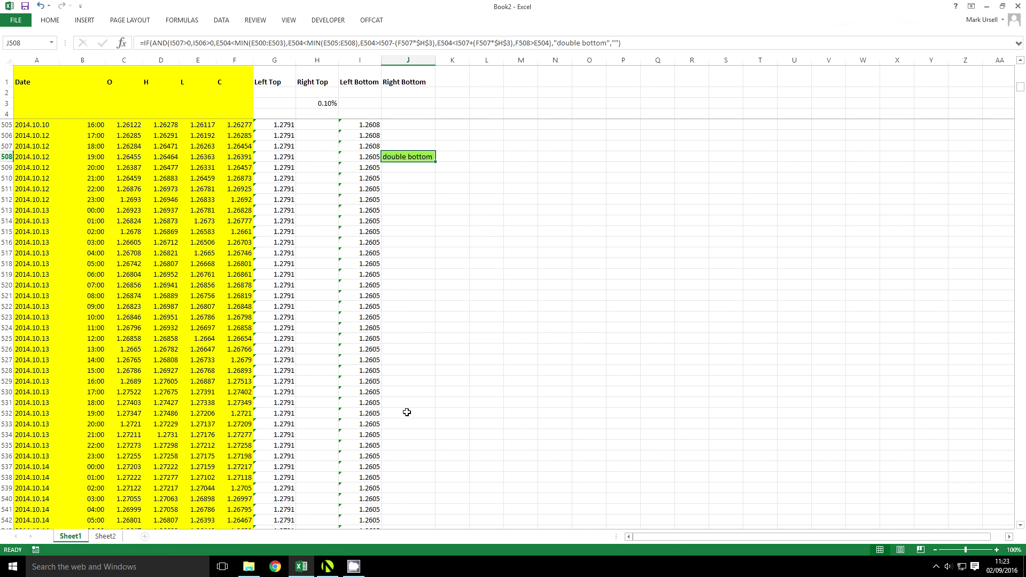
scroll(406, 412, "down", 8)
scroll(407, 412, "down", 8)
scroll(405, 410, "down", 8)
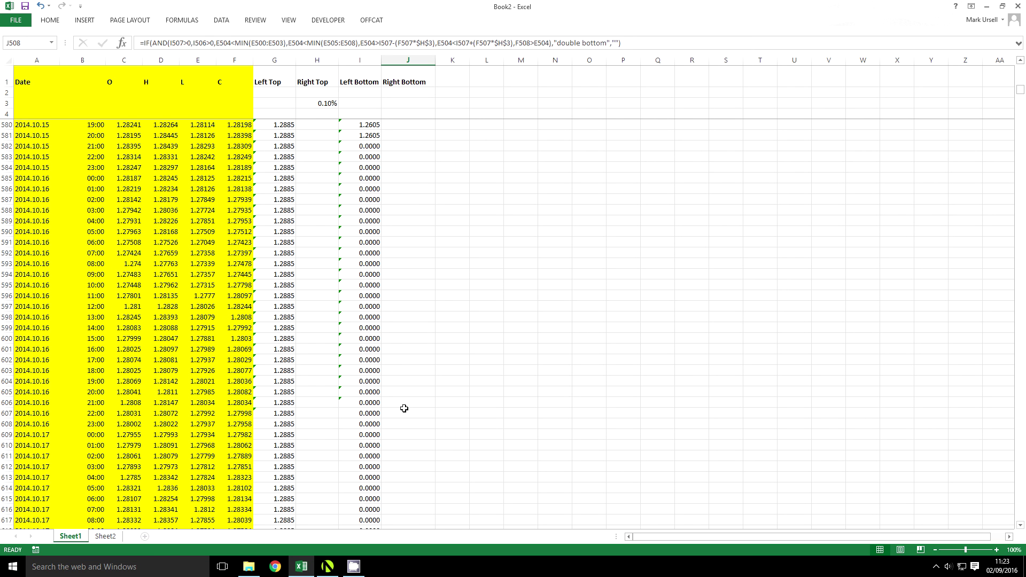